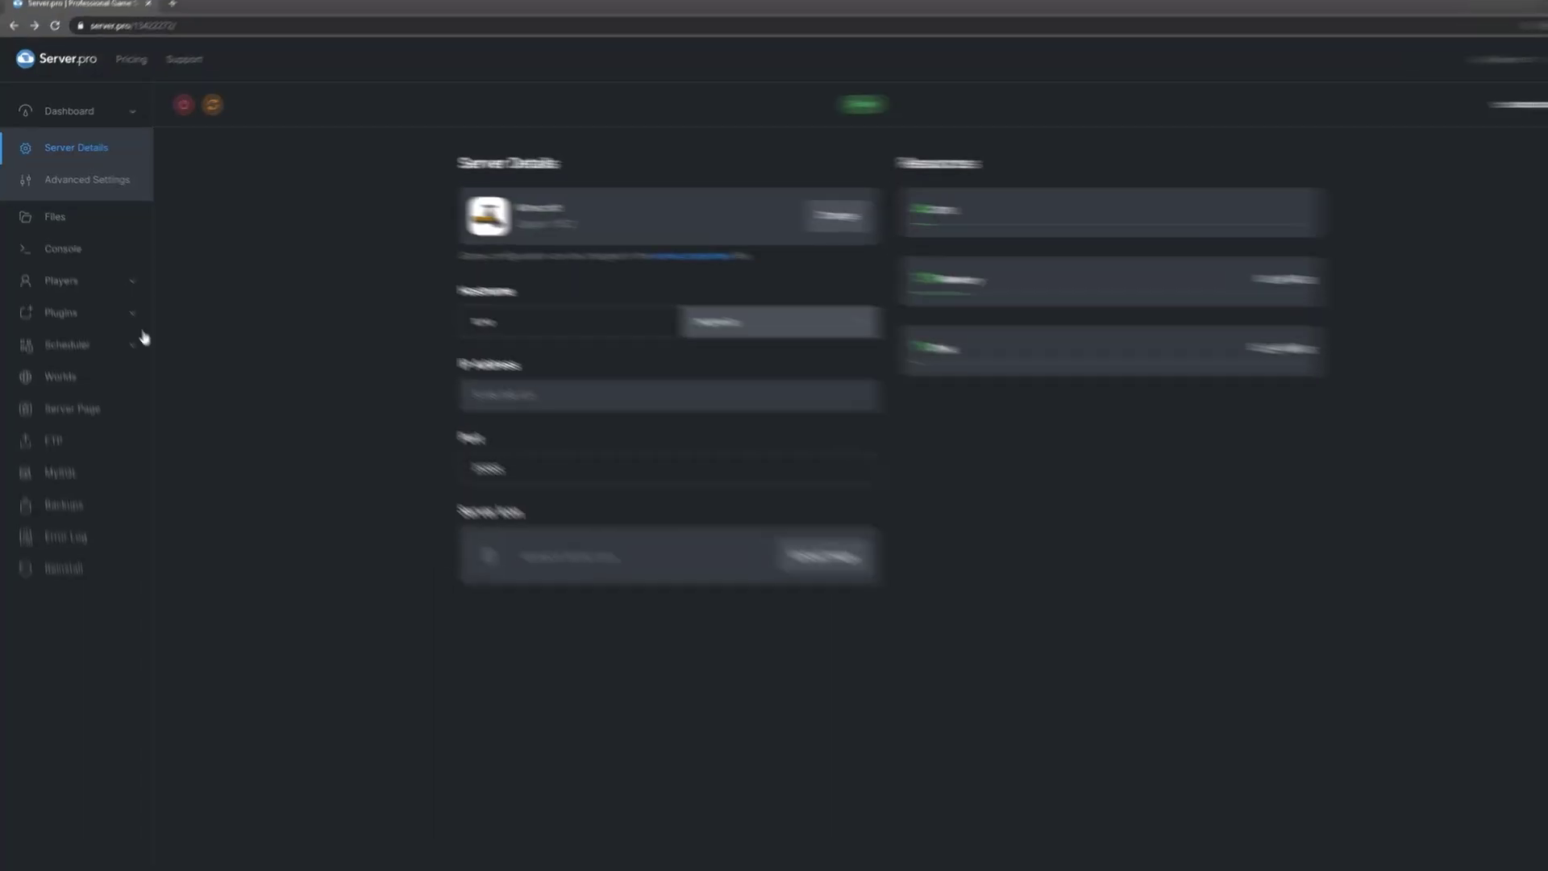
Browse Server.pro plugins filtered to Spigot and put the cursor in the search box
click(149, 394)
click(951, 90)
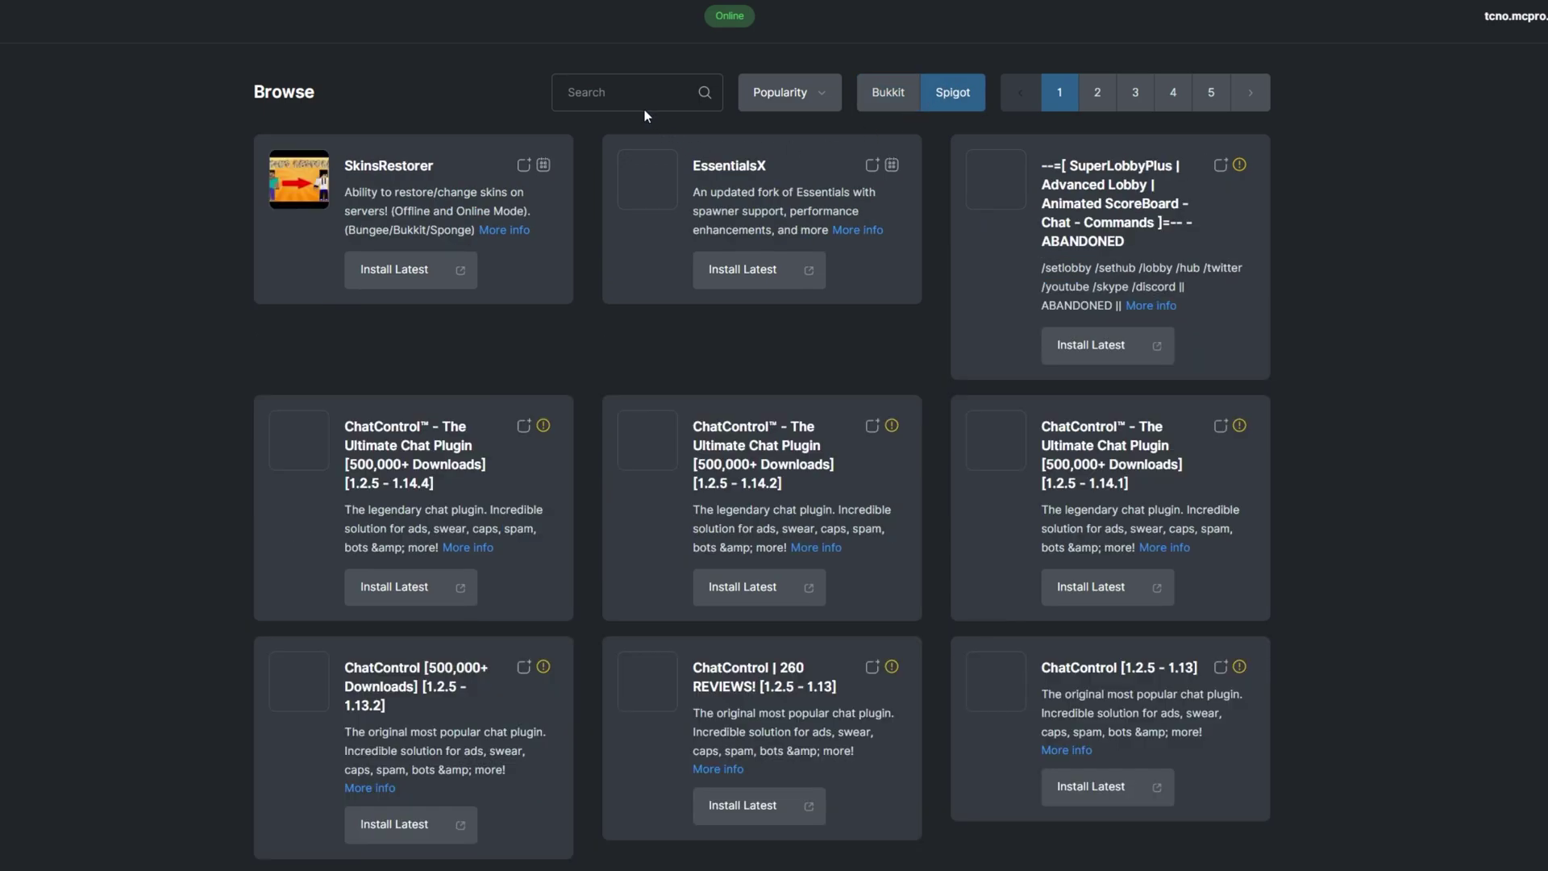
click(628, 98)
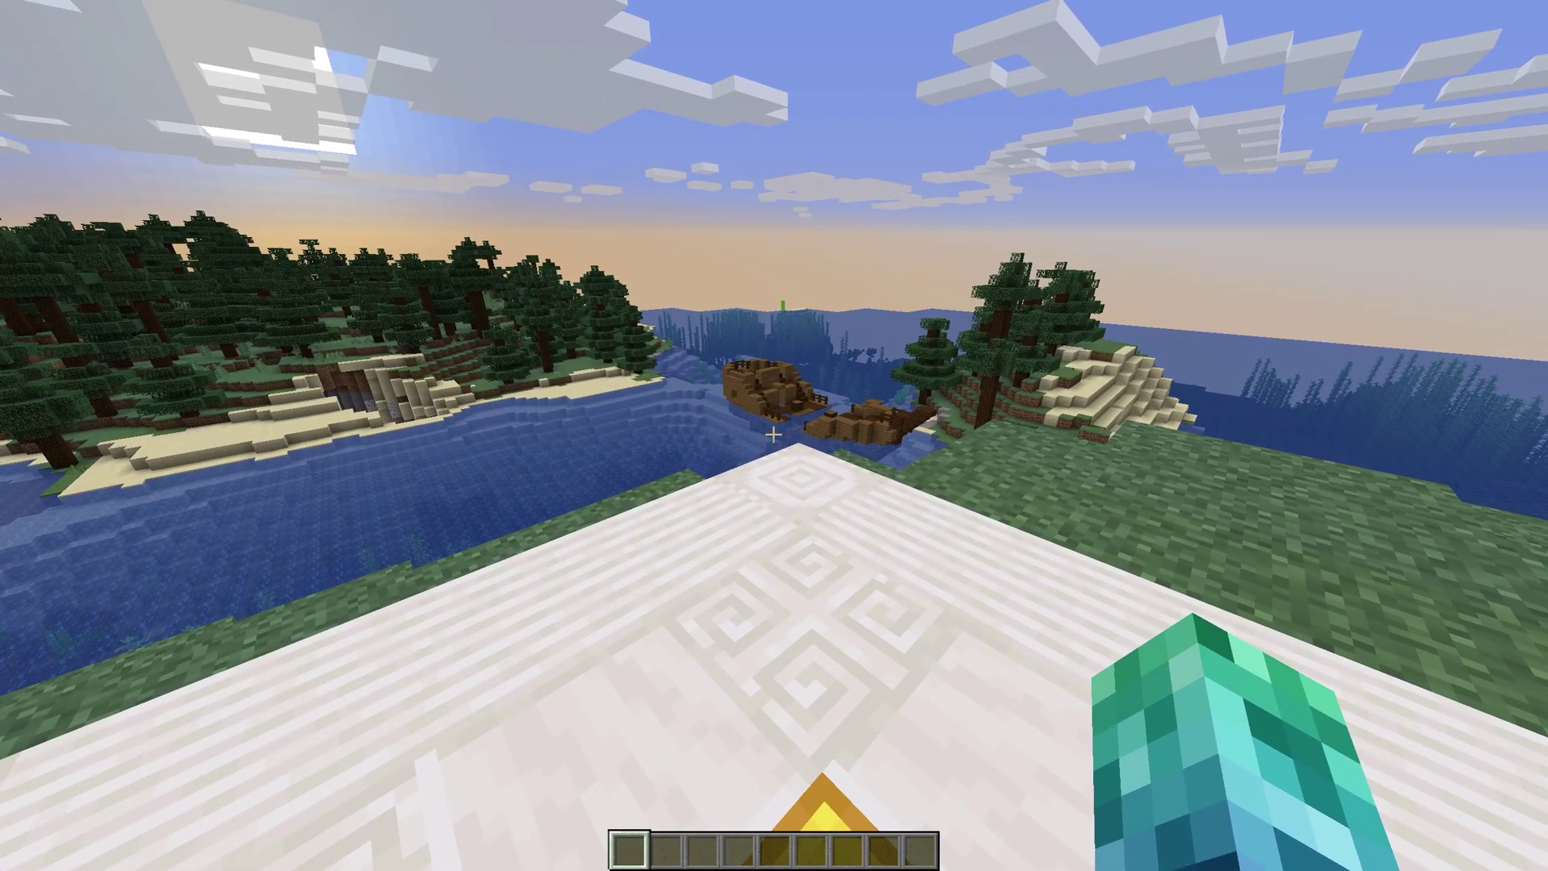
Run /ajparkour and /ajparkour setup to list the aJParkour help and setup commands
text(/ajparkour)
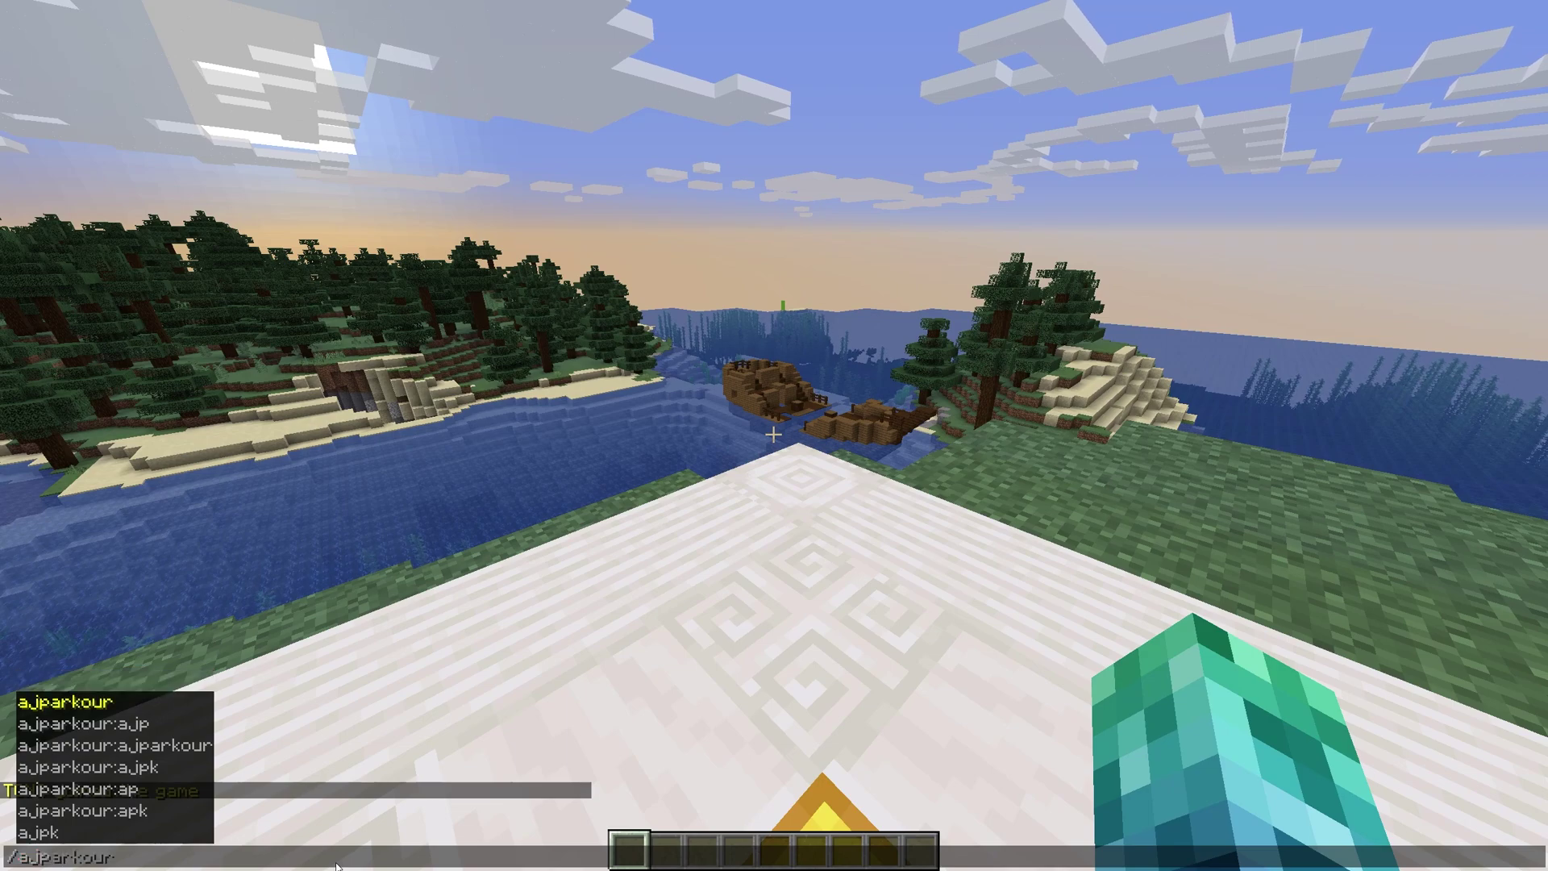
key(Return)
key(t)
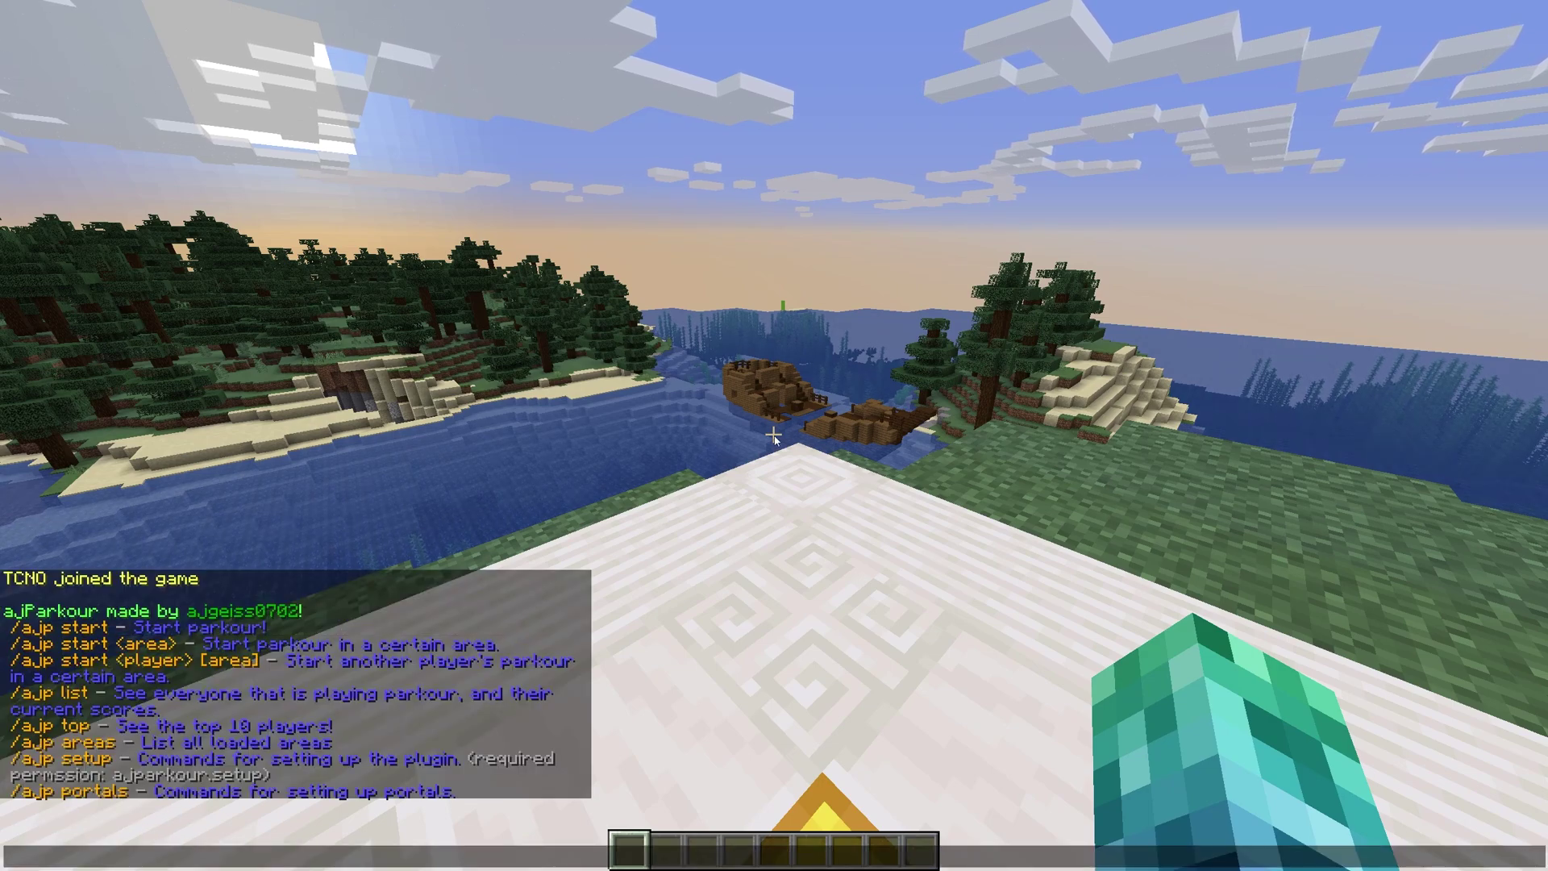
key(Escape)
text(/ajp setup)
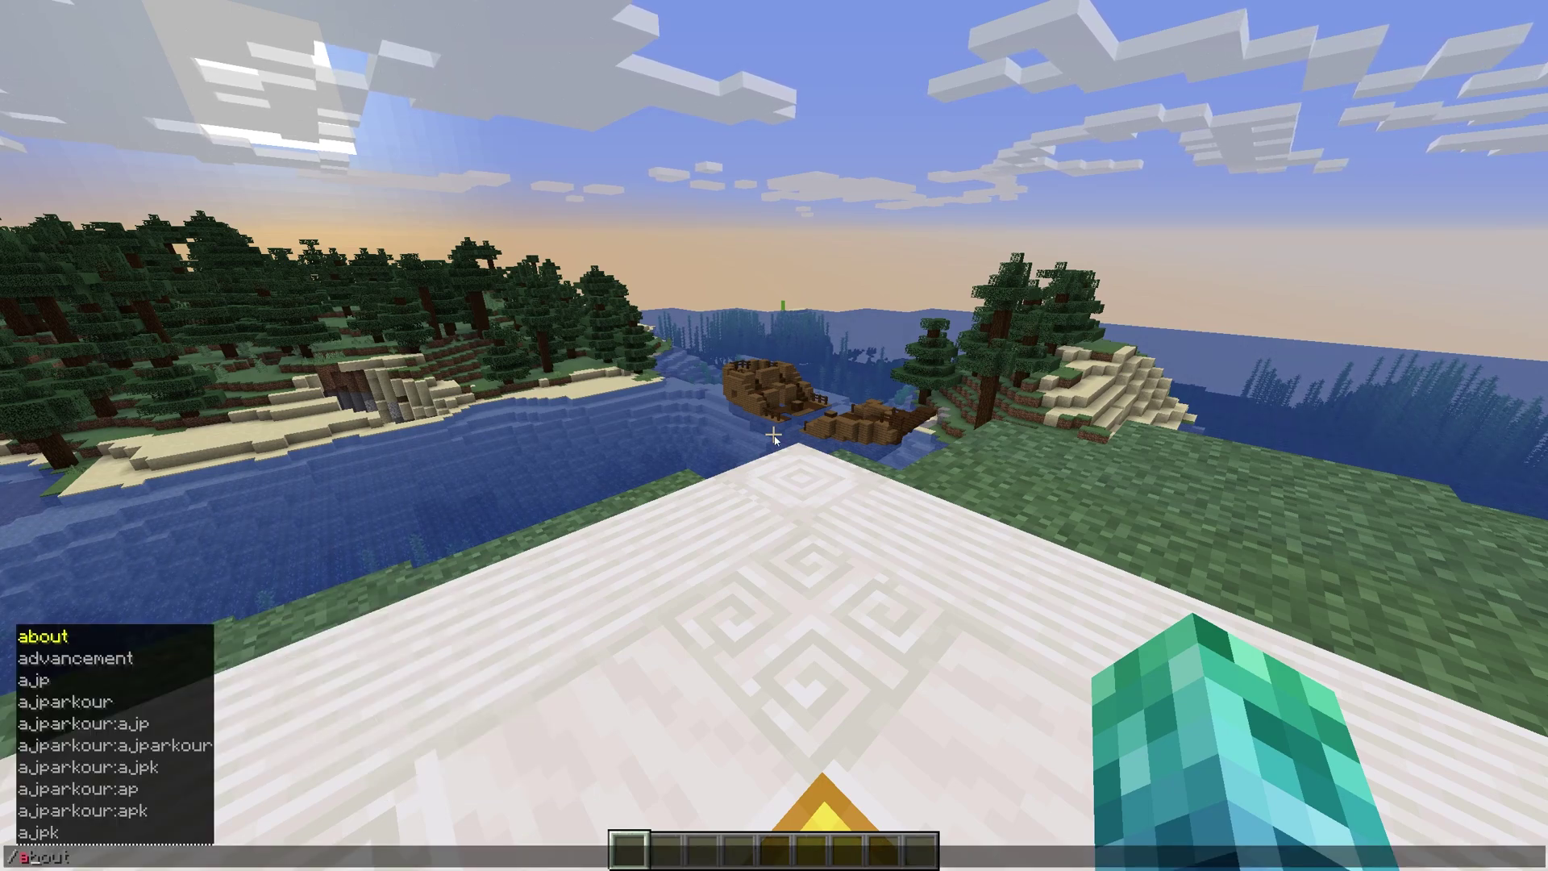
key(Return)
Create the parkour area 'test' with /ajparkour setup create test
key(t)
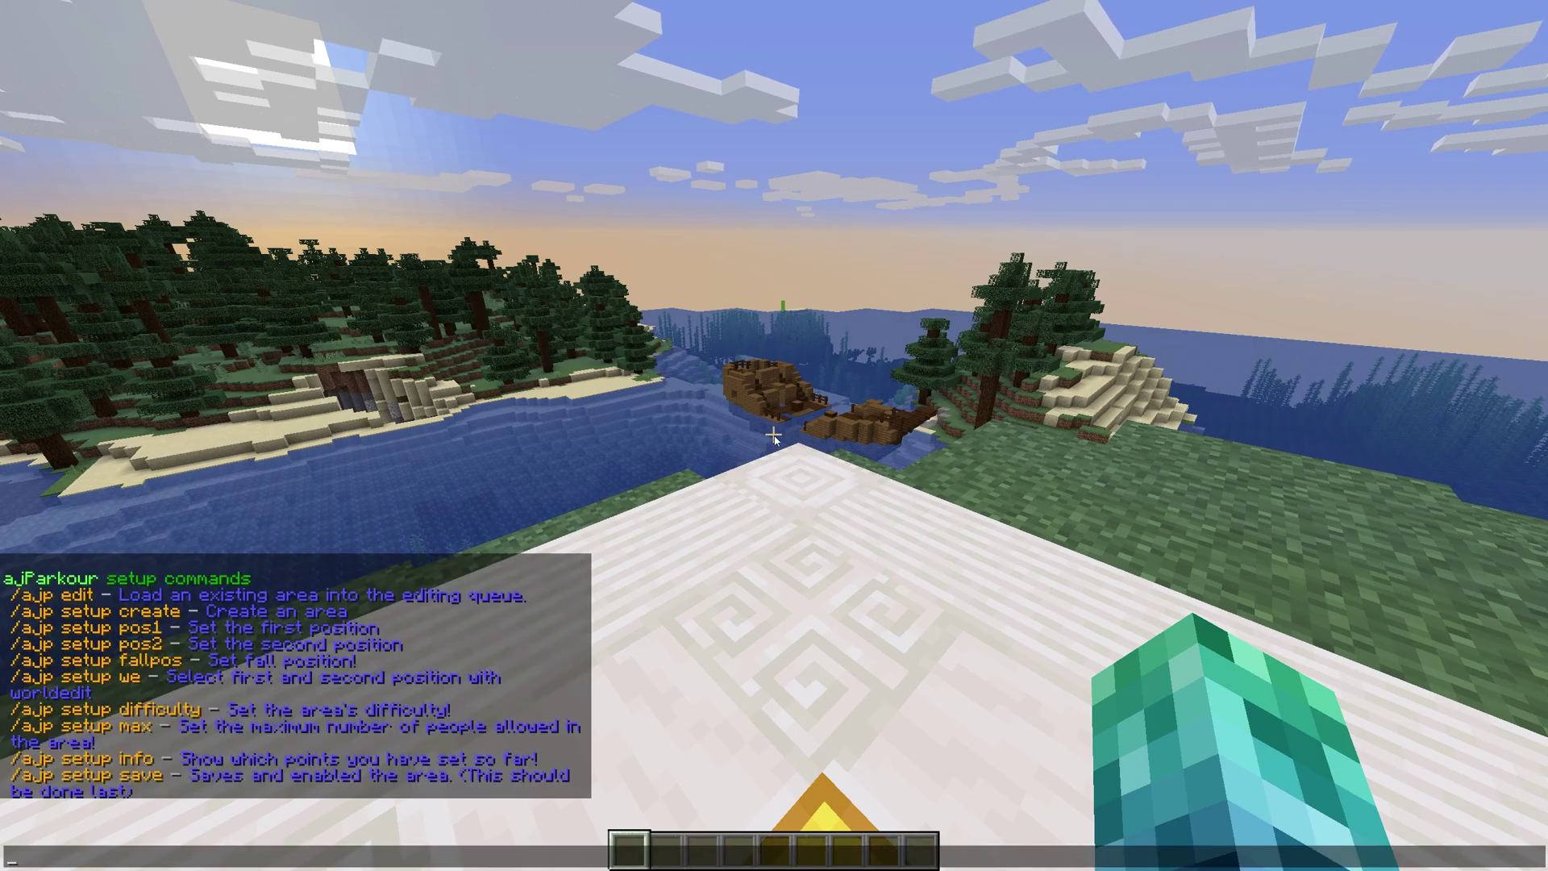
key(Escape)
text(w)
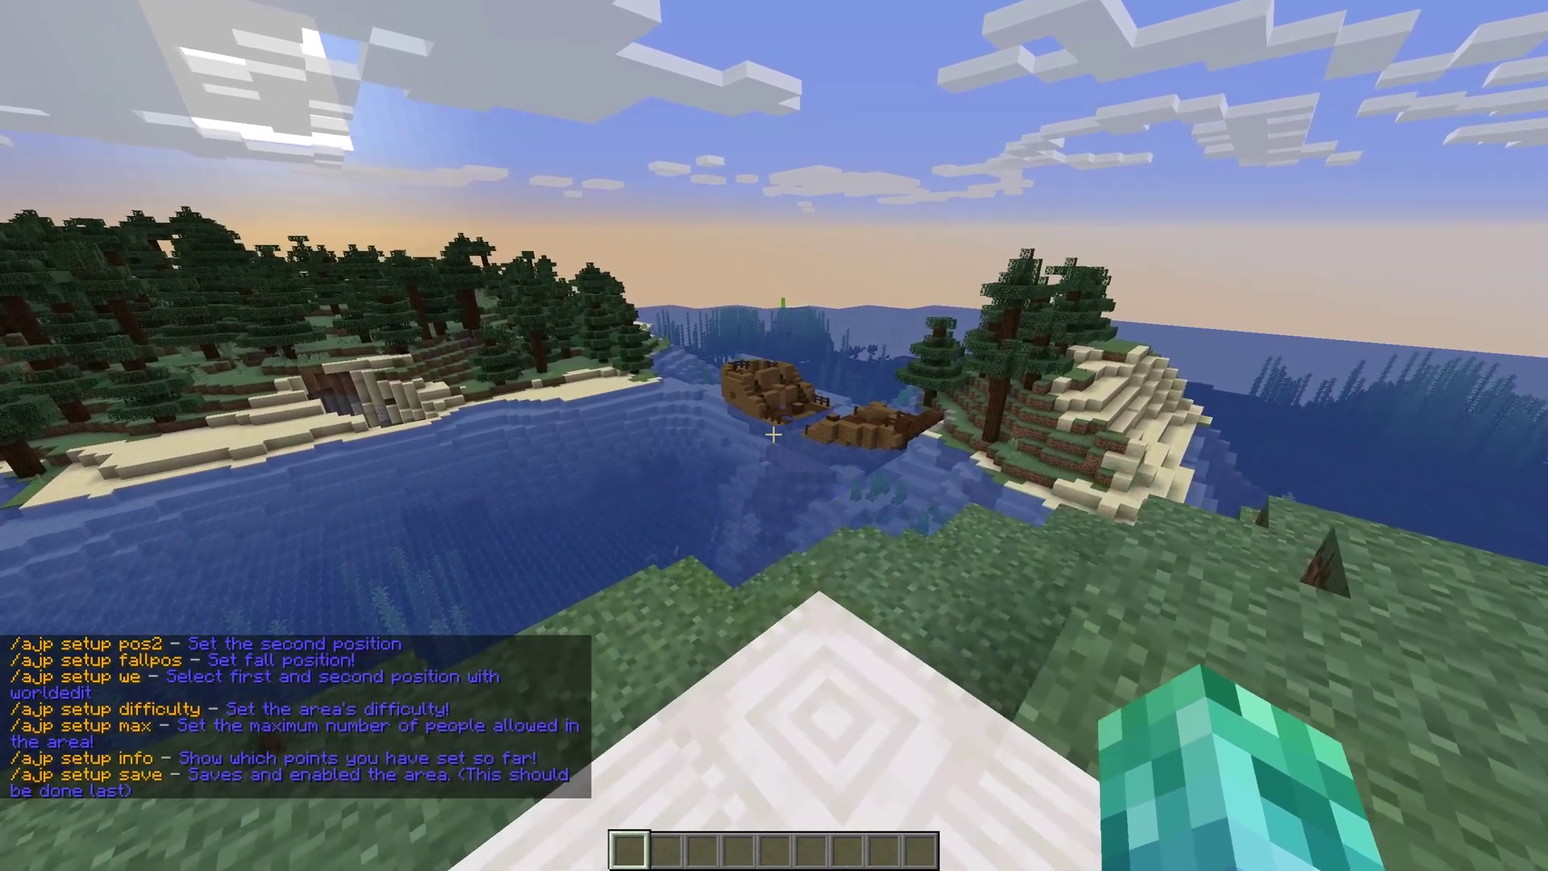
text(/ajp setup create test)
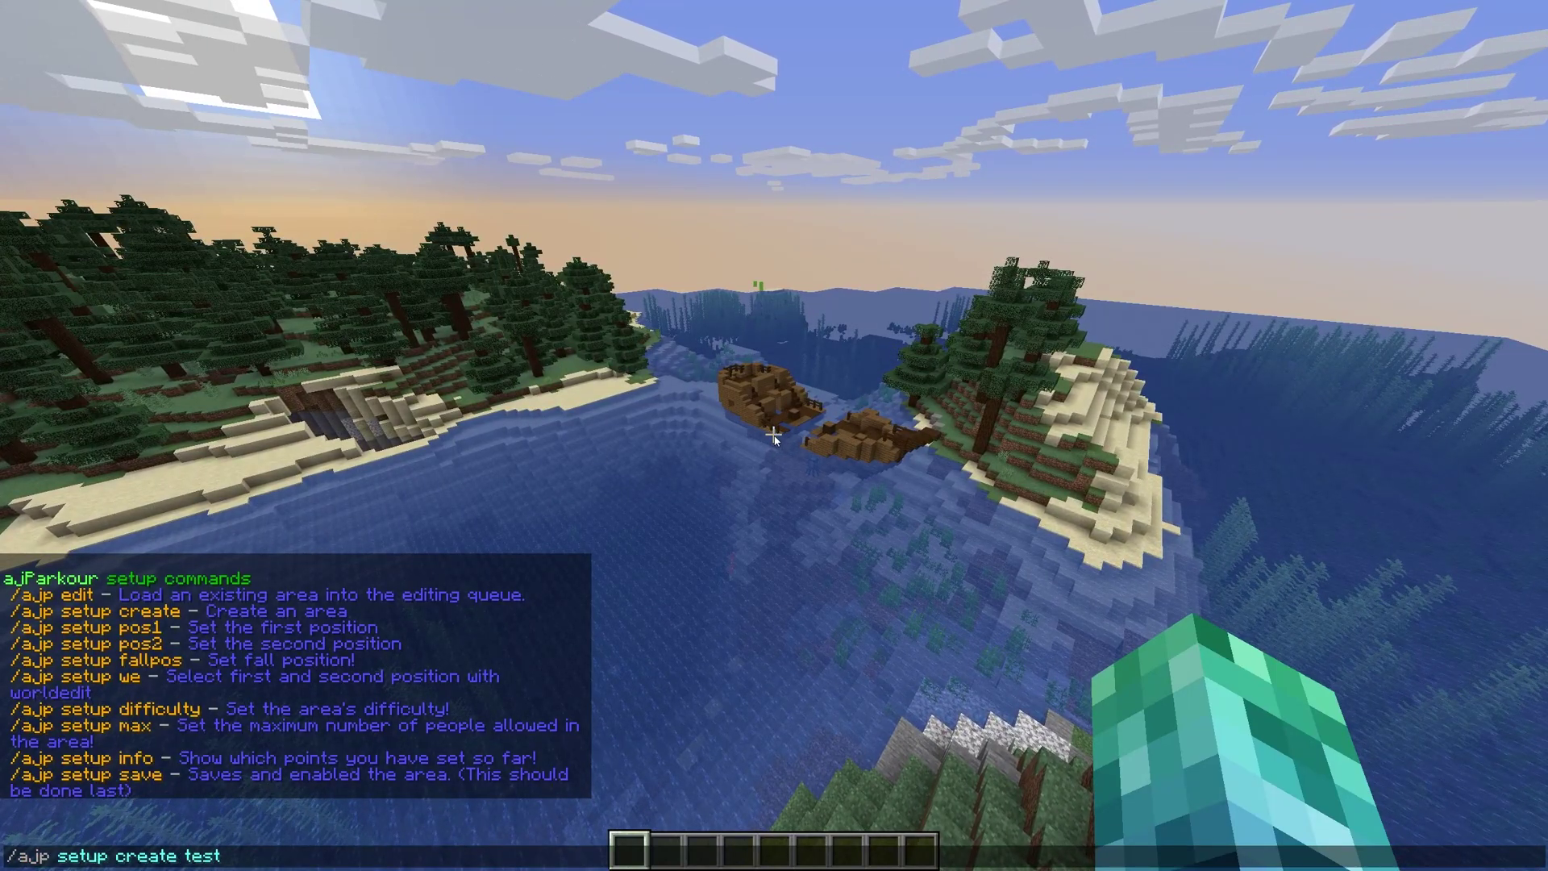
key(Return)
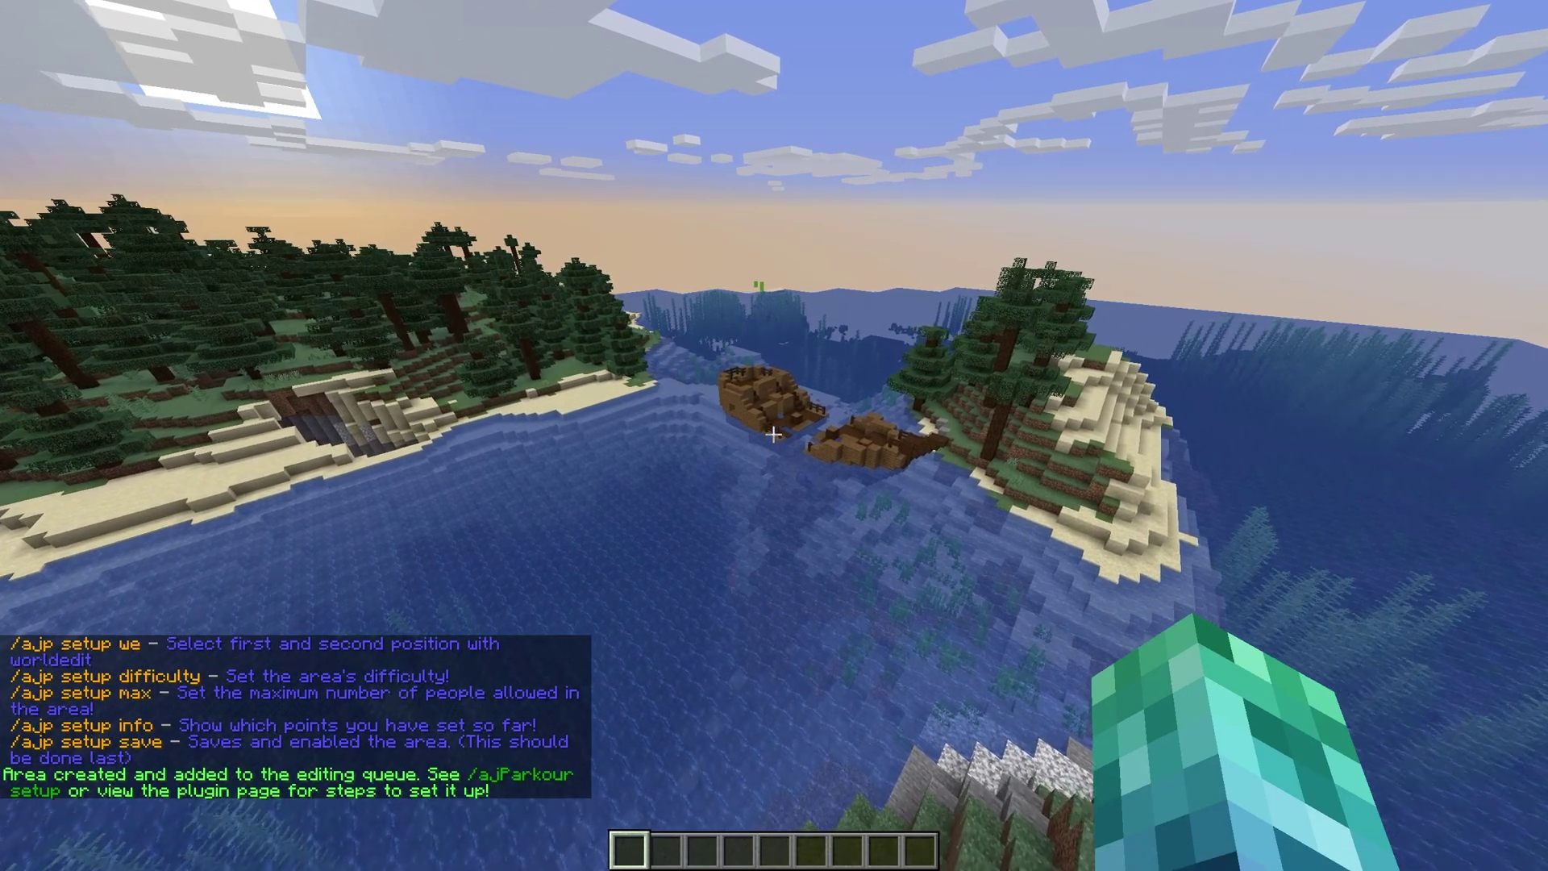
Fly forward toward the shipwreck and boats, then descend low over the water
key(w)
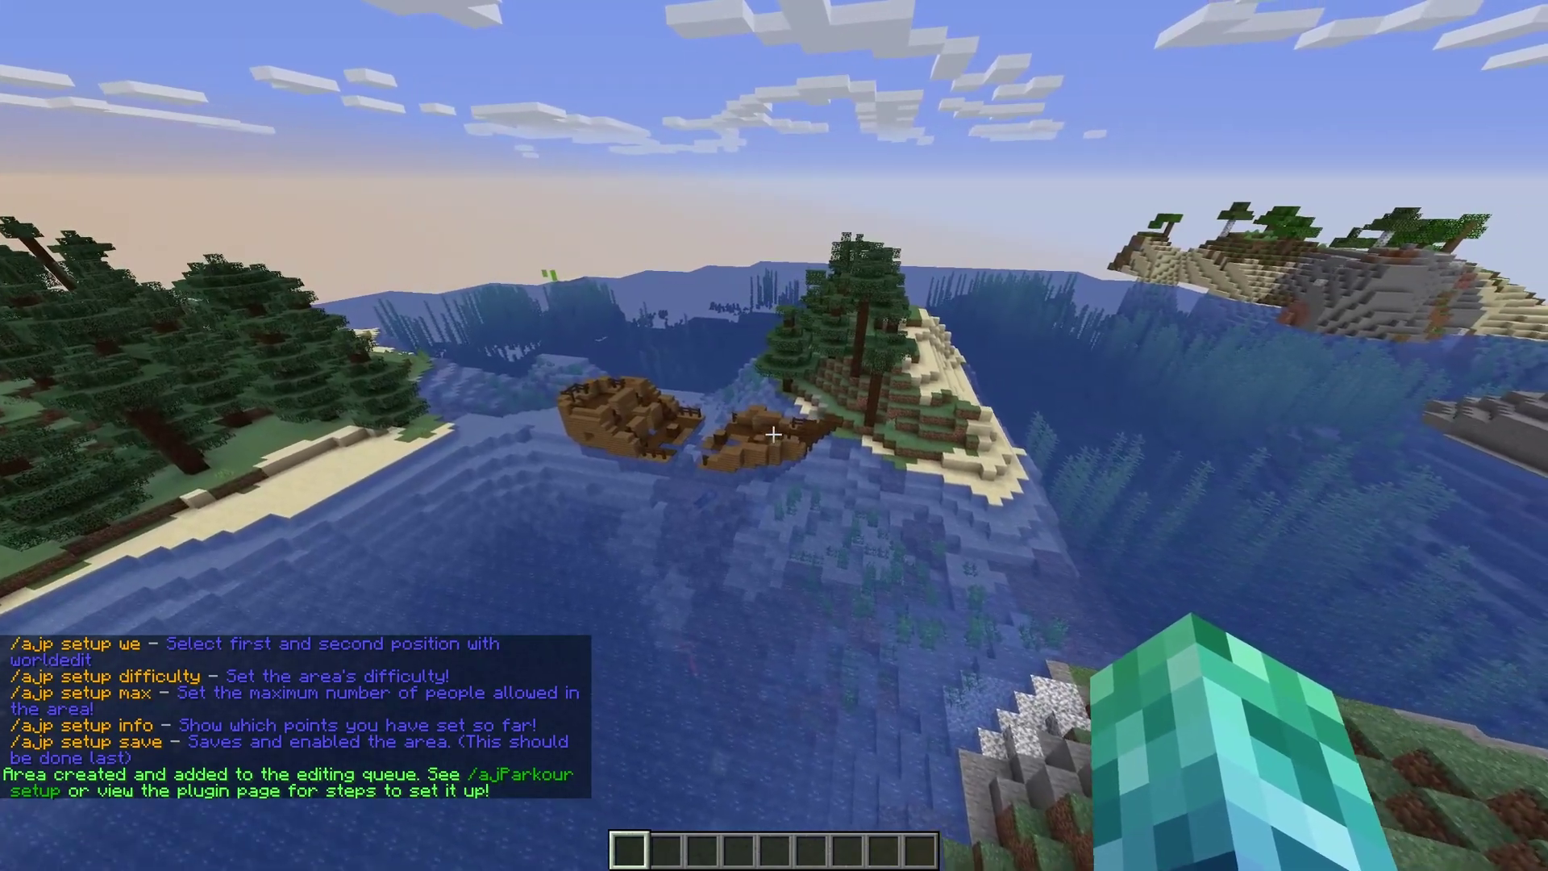
key(w)
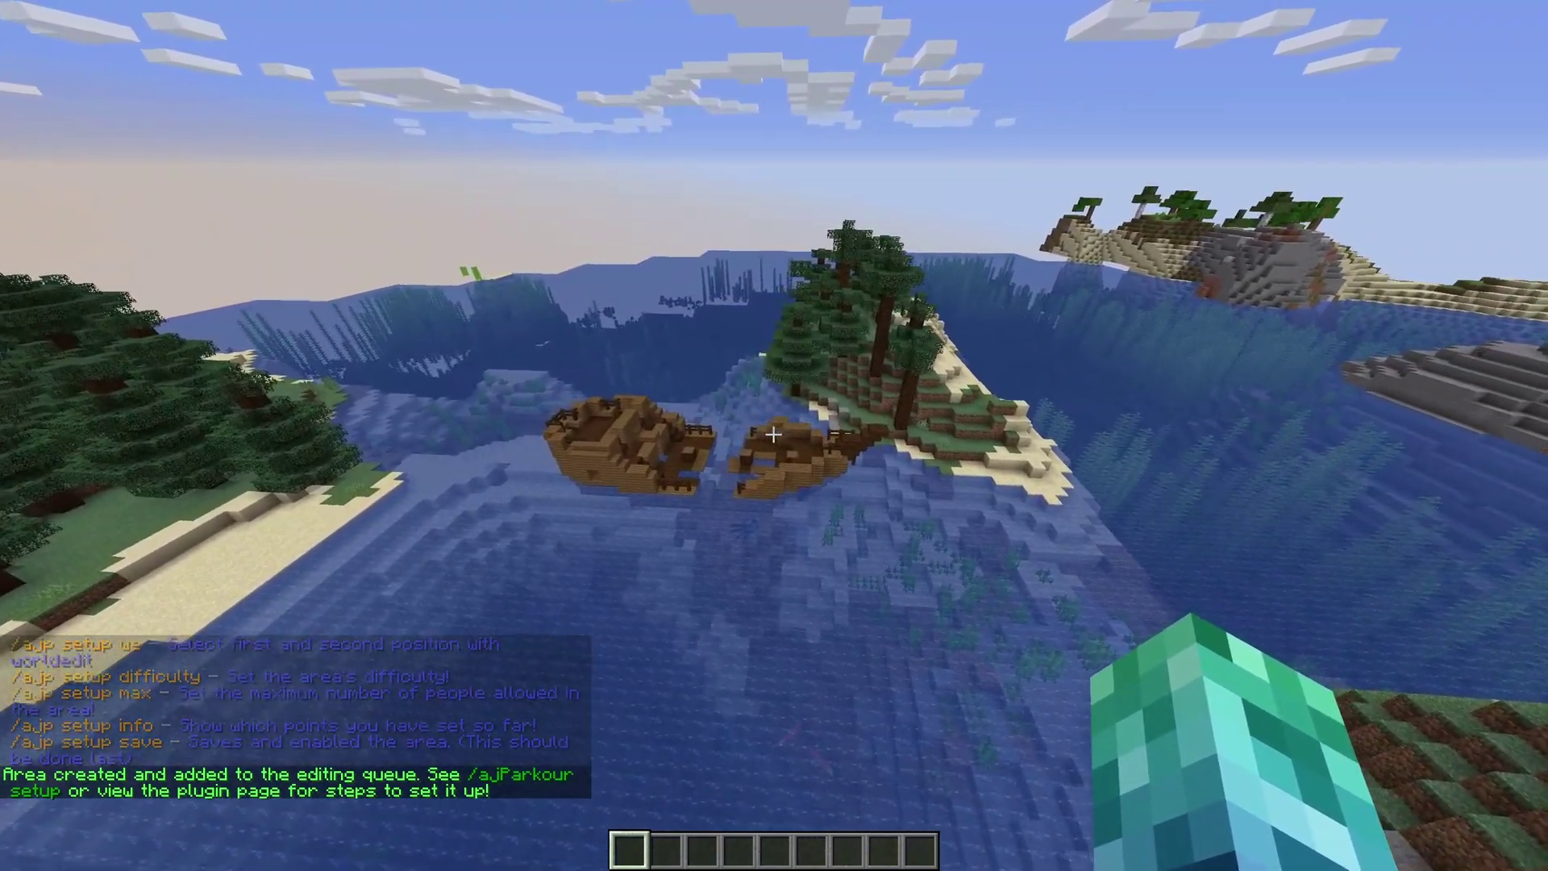
key(w)
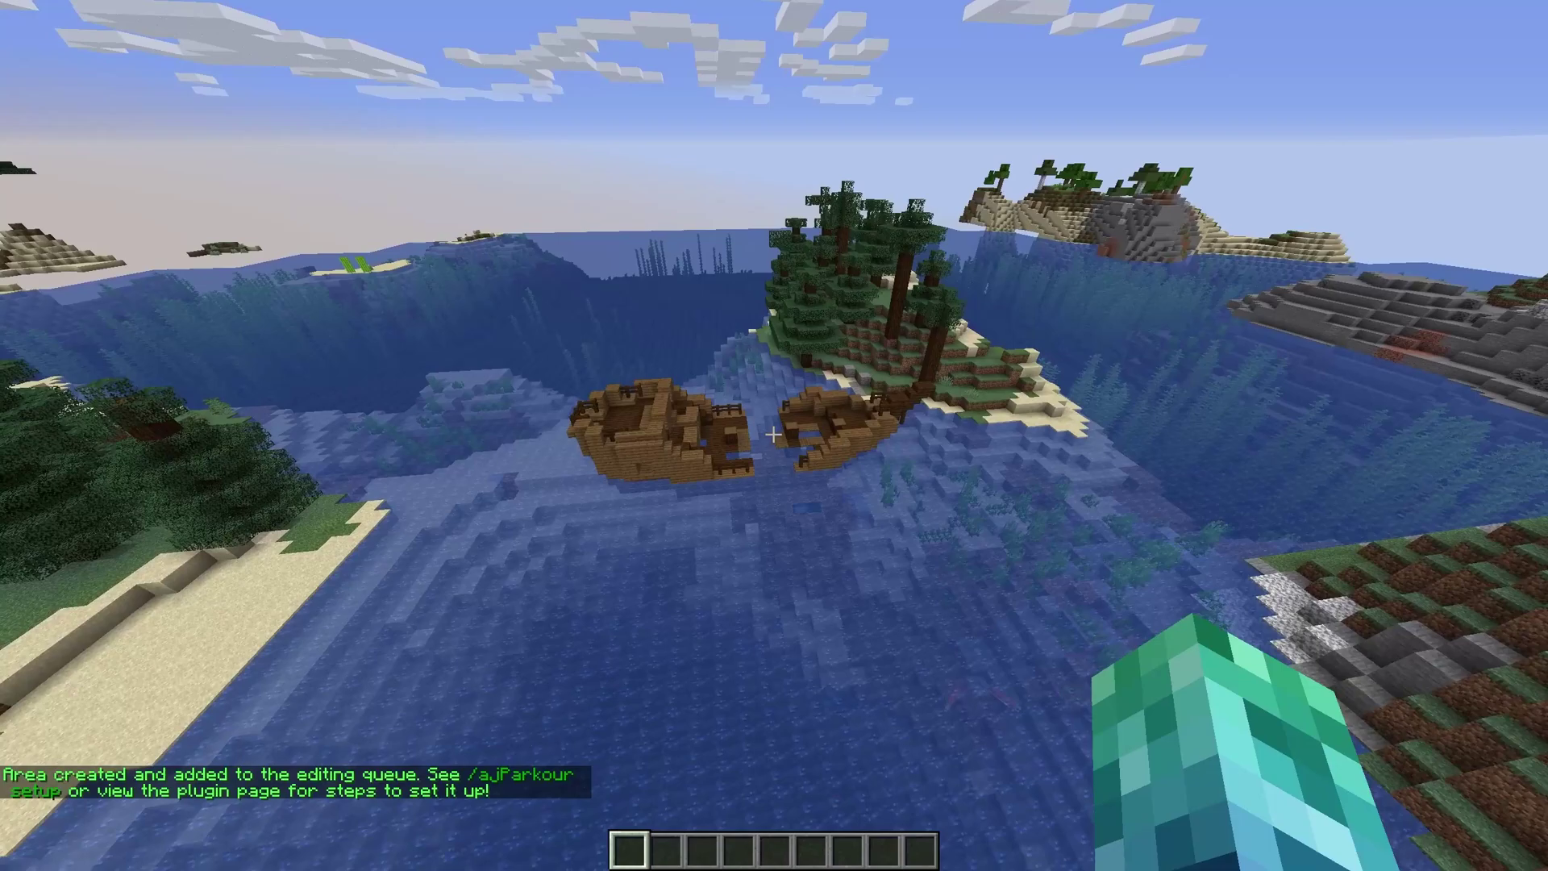
key(shift)
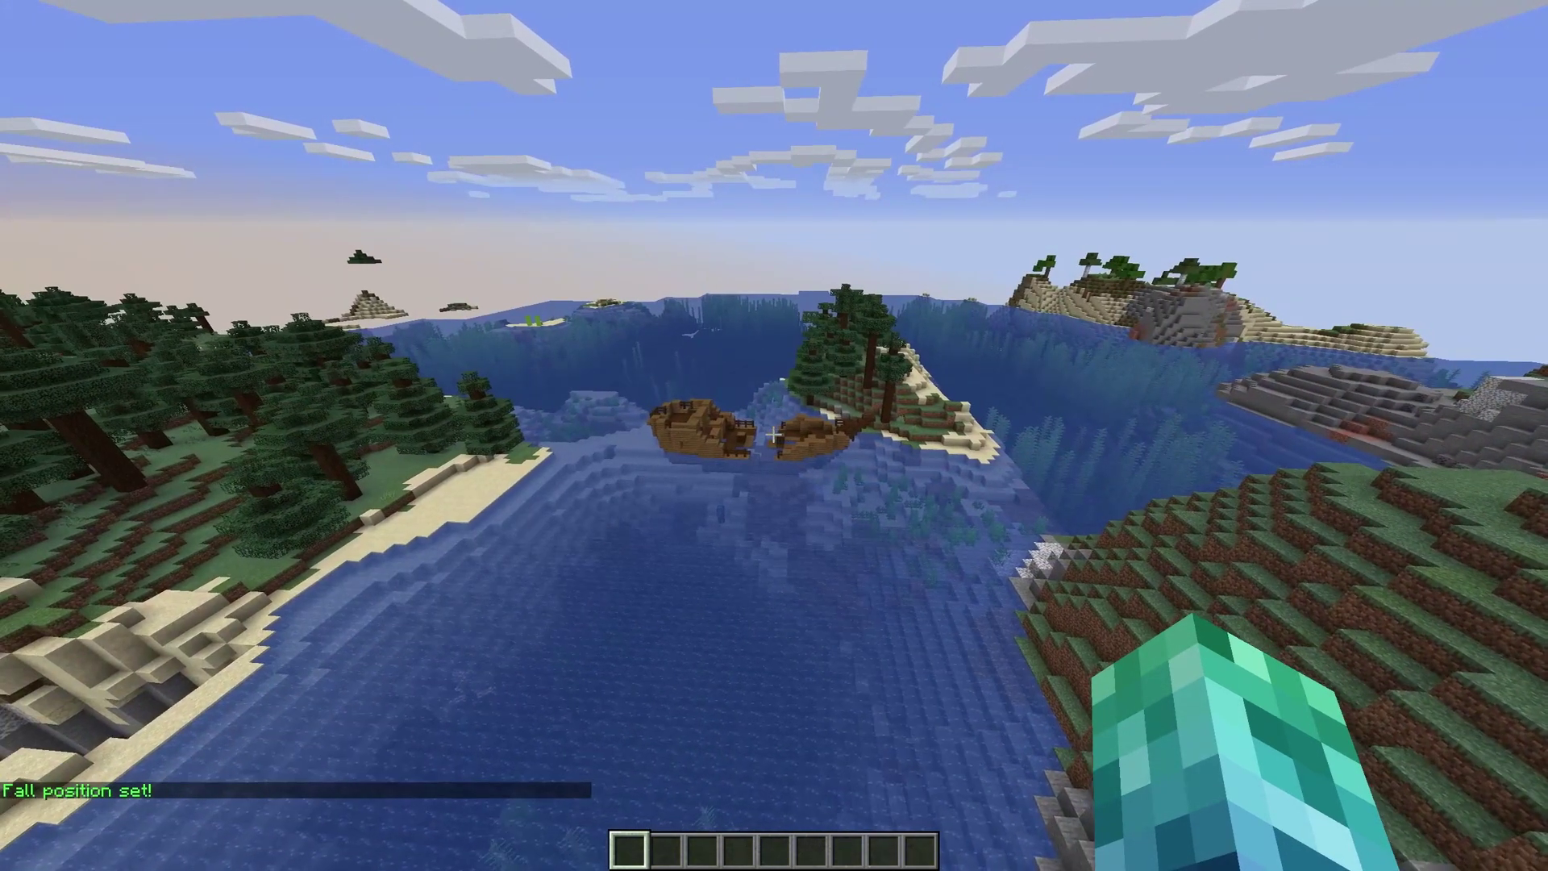
Set the test area's difficulty to balanced while circling the shipwreck
text(/ajp setup difficulty balanced)
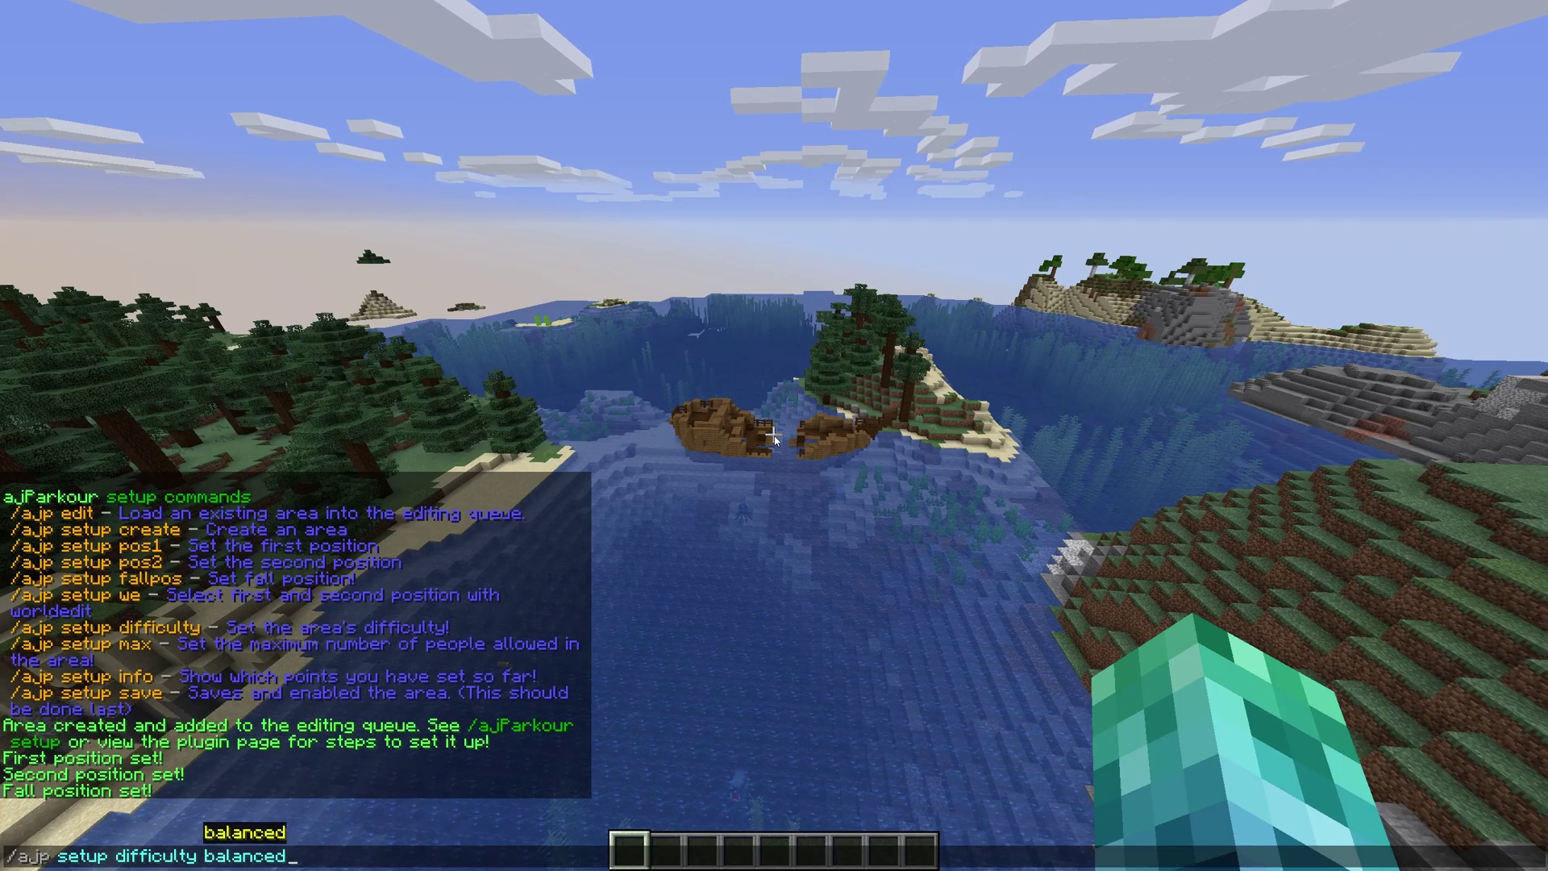
key(Return)
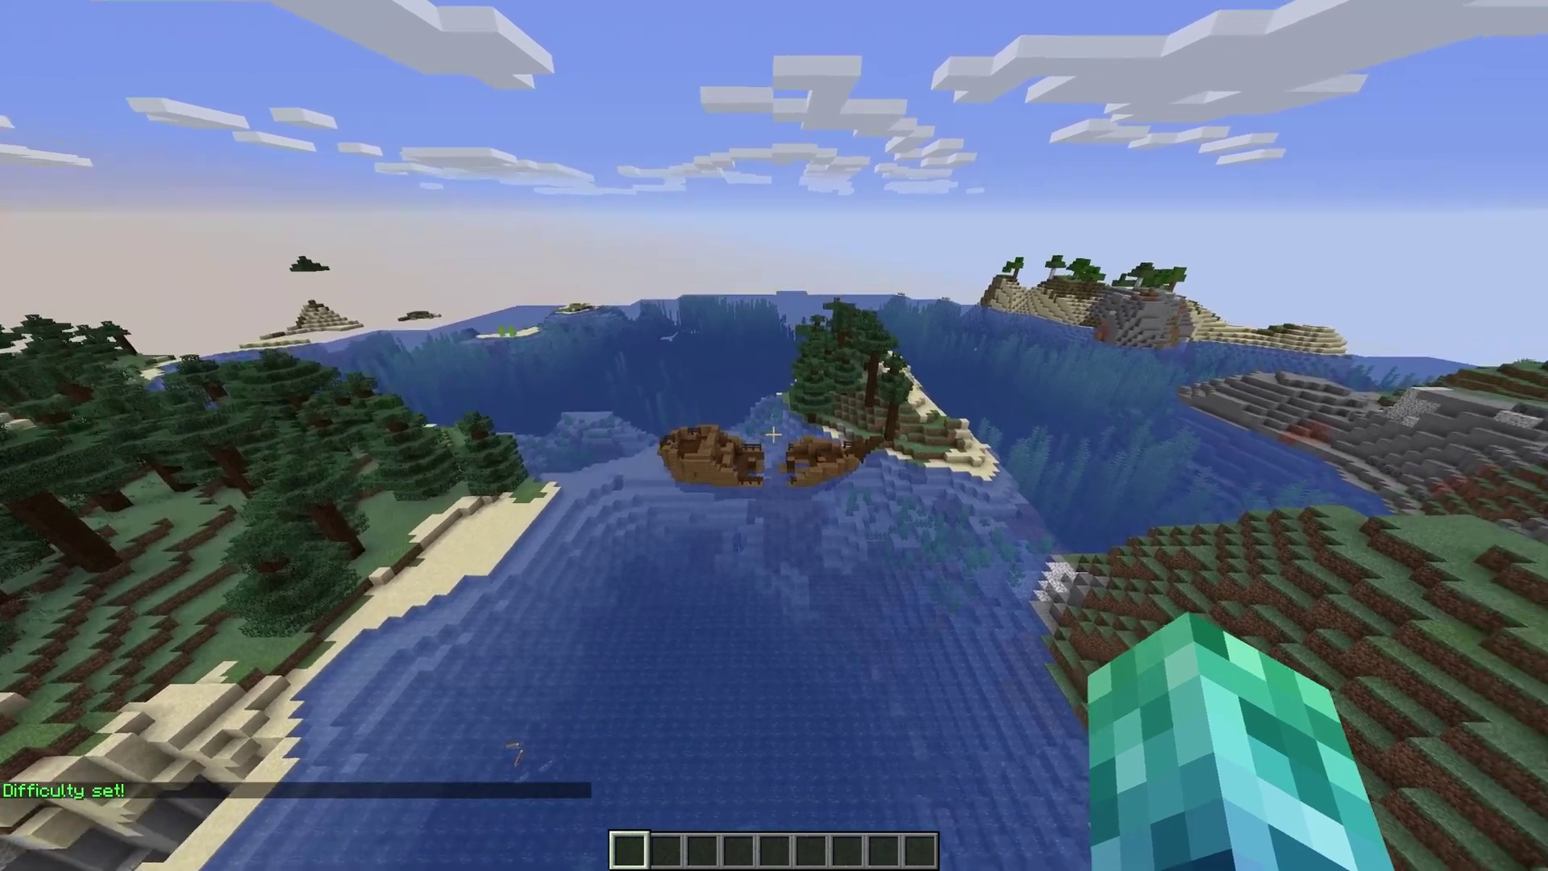
key(d)
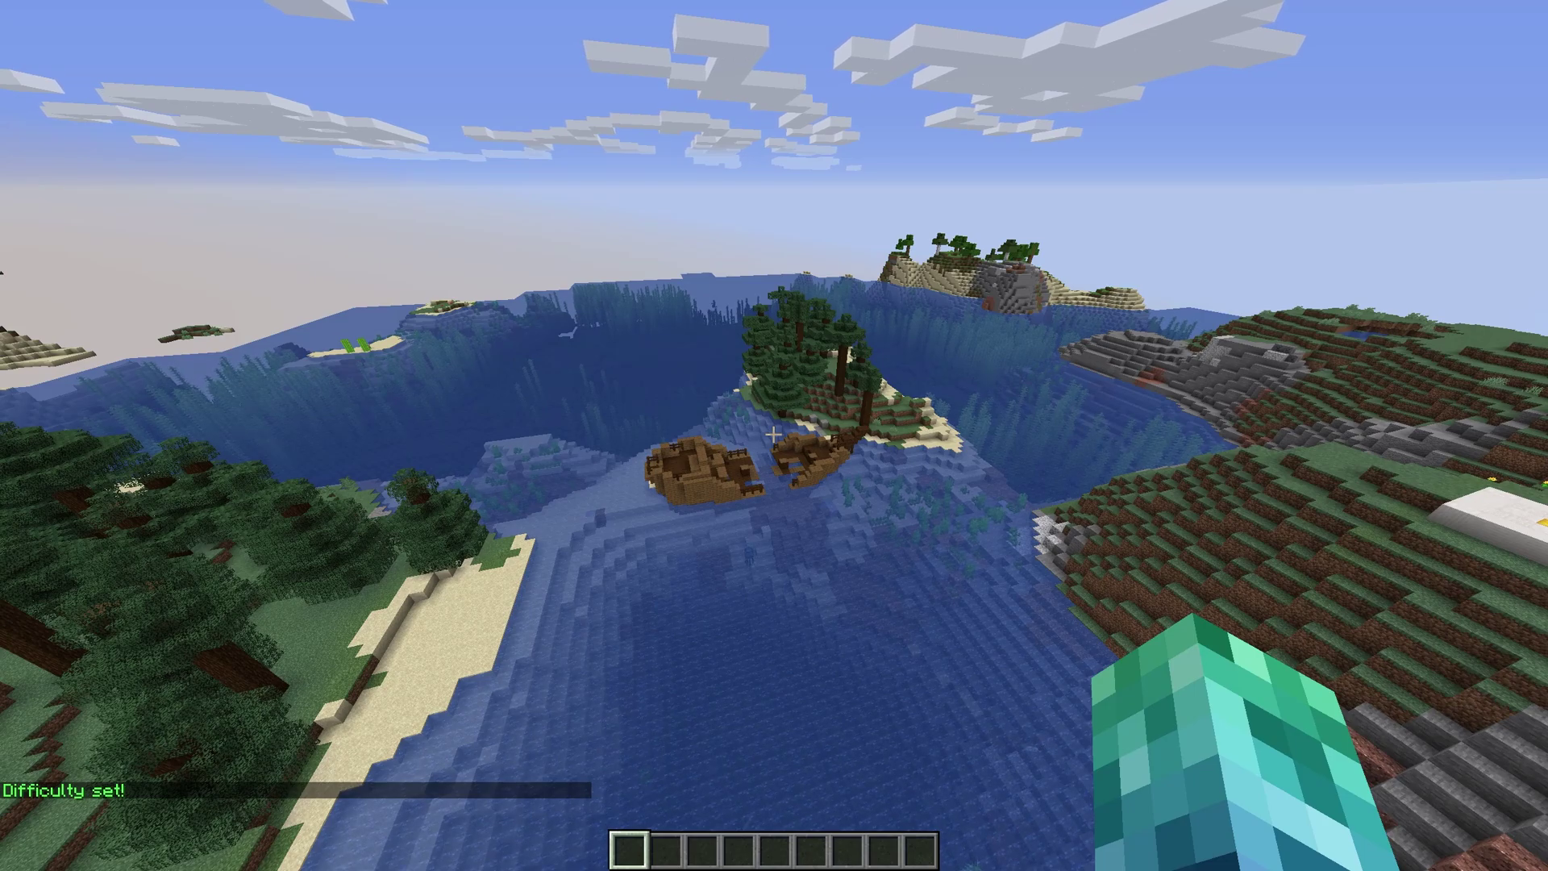
text(/ajp)
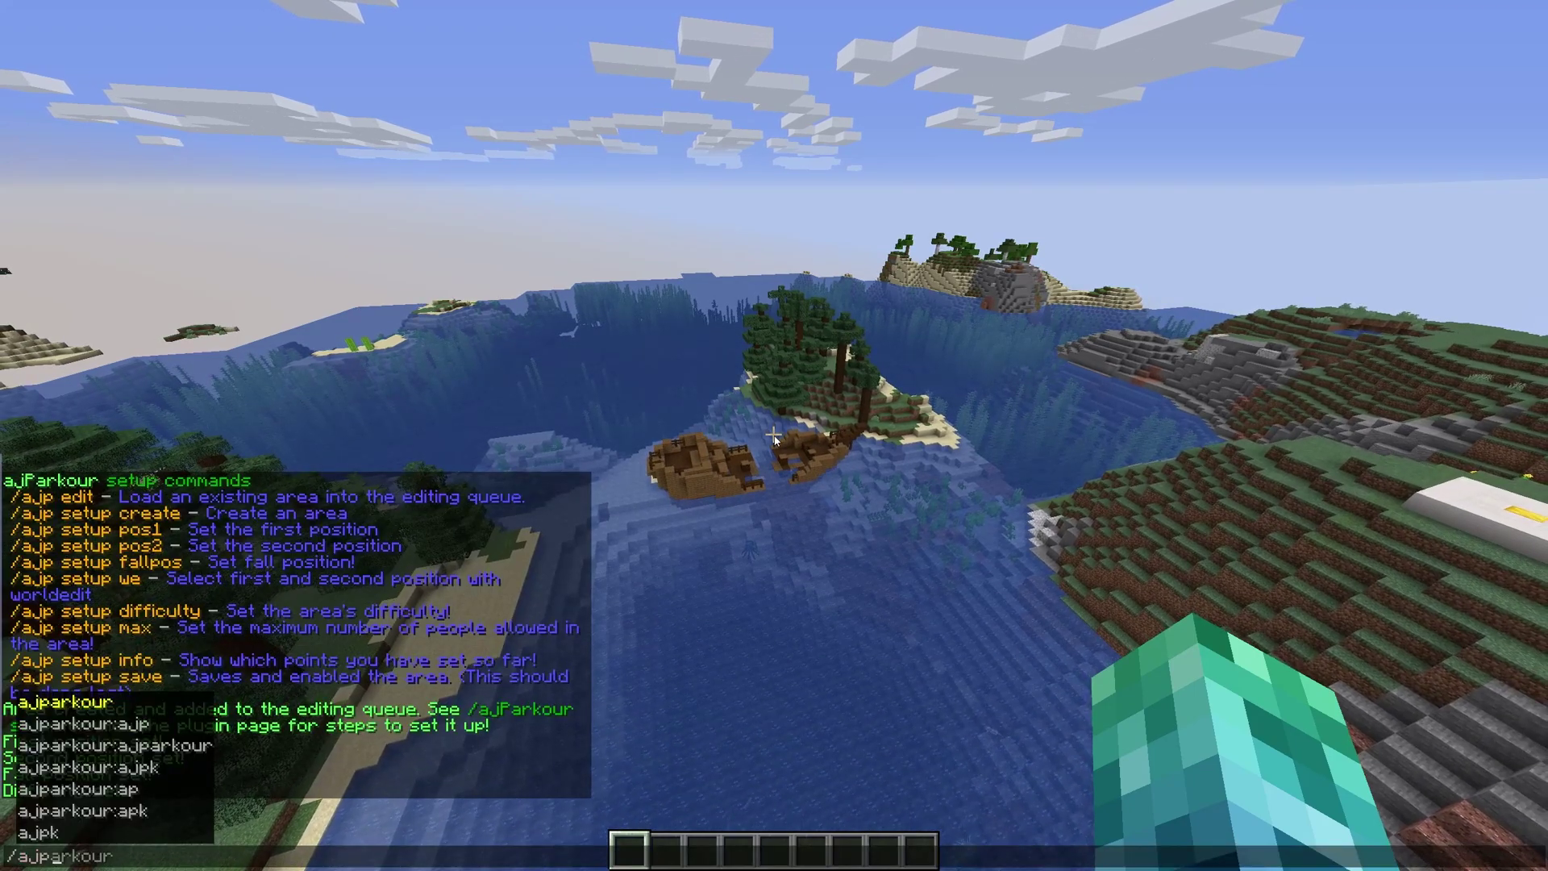
text( setup max)
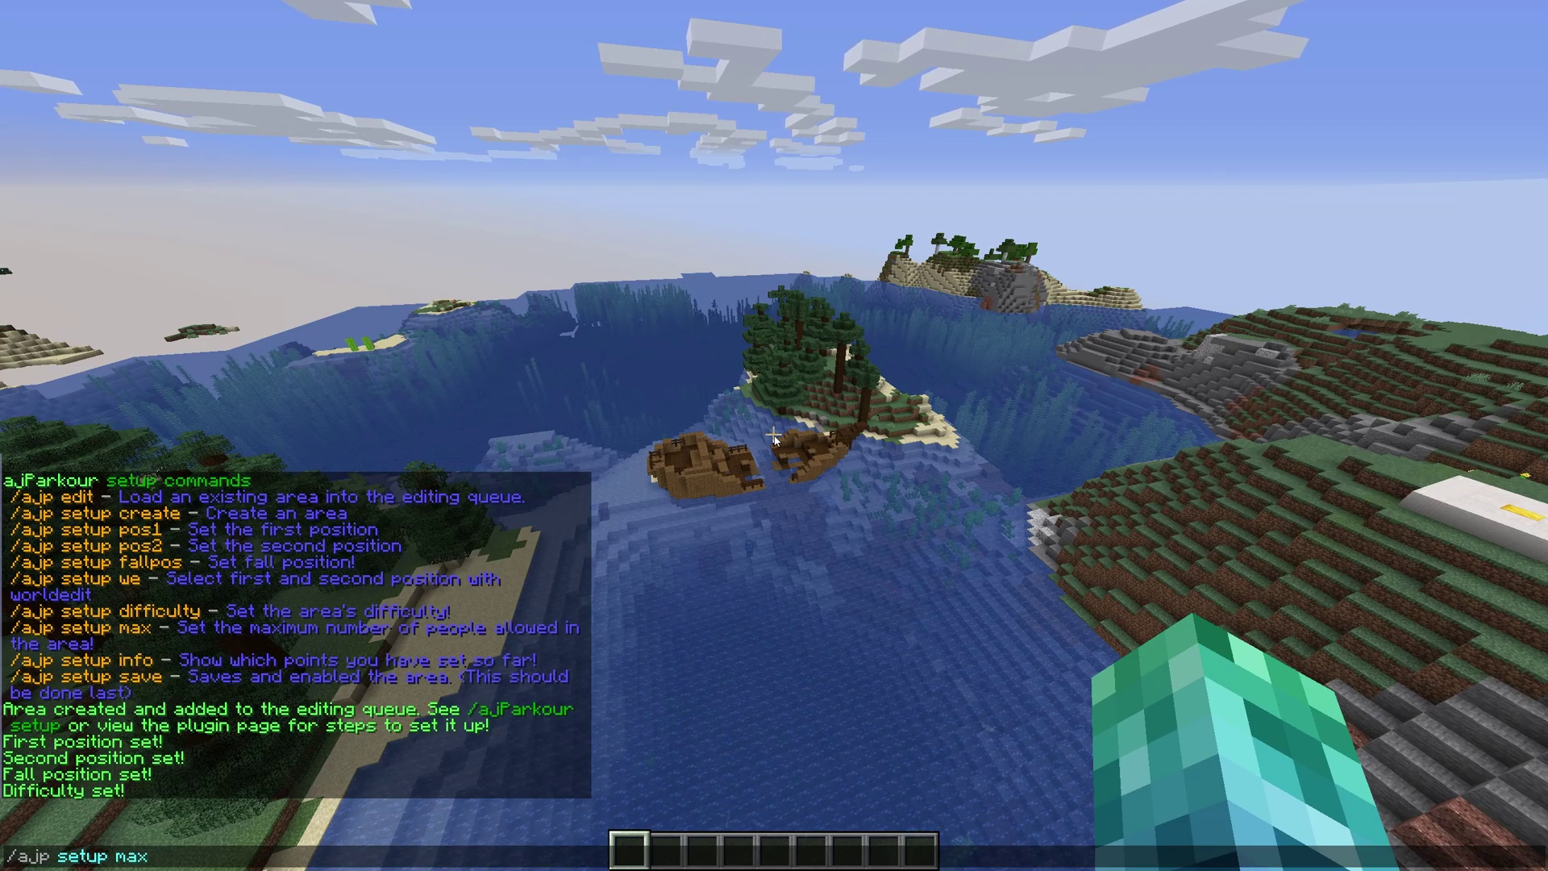
key(Escape)
key(d)
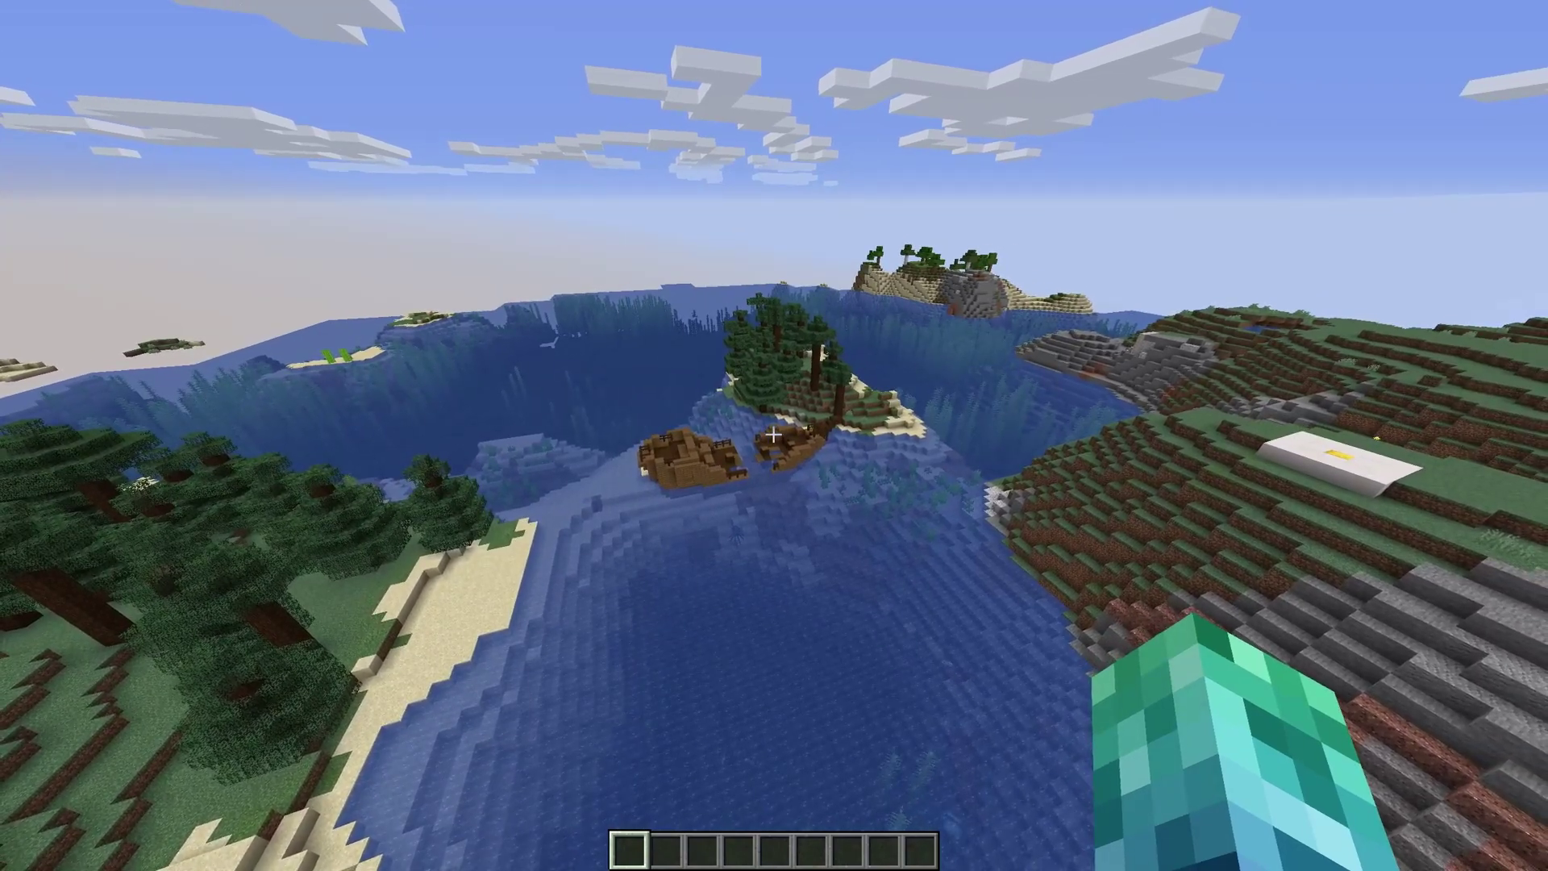
Check which setup points of the test area are set with the info command
text(/)
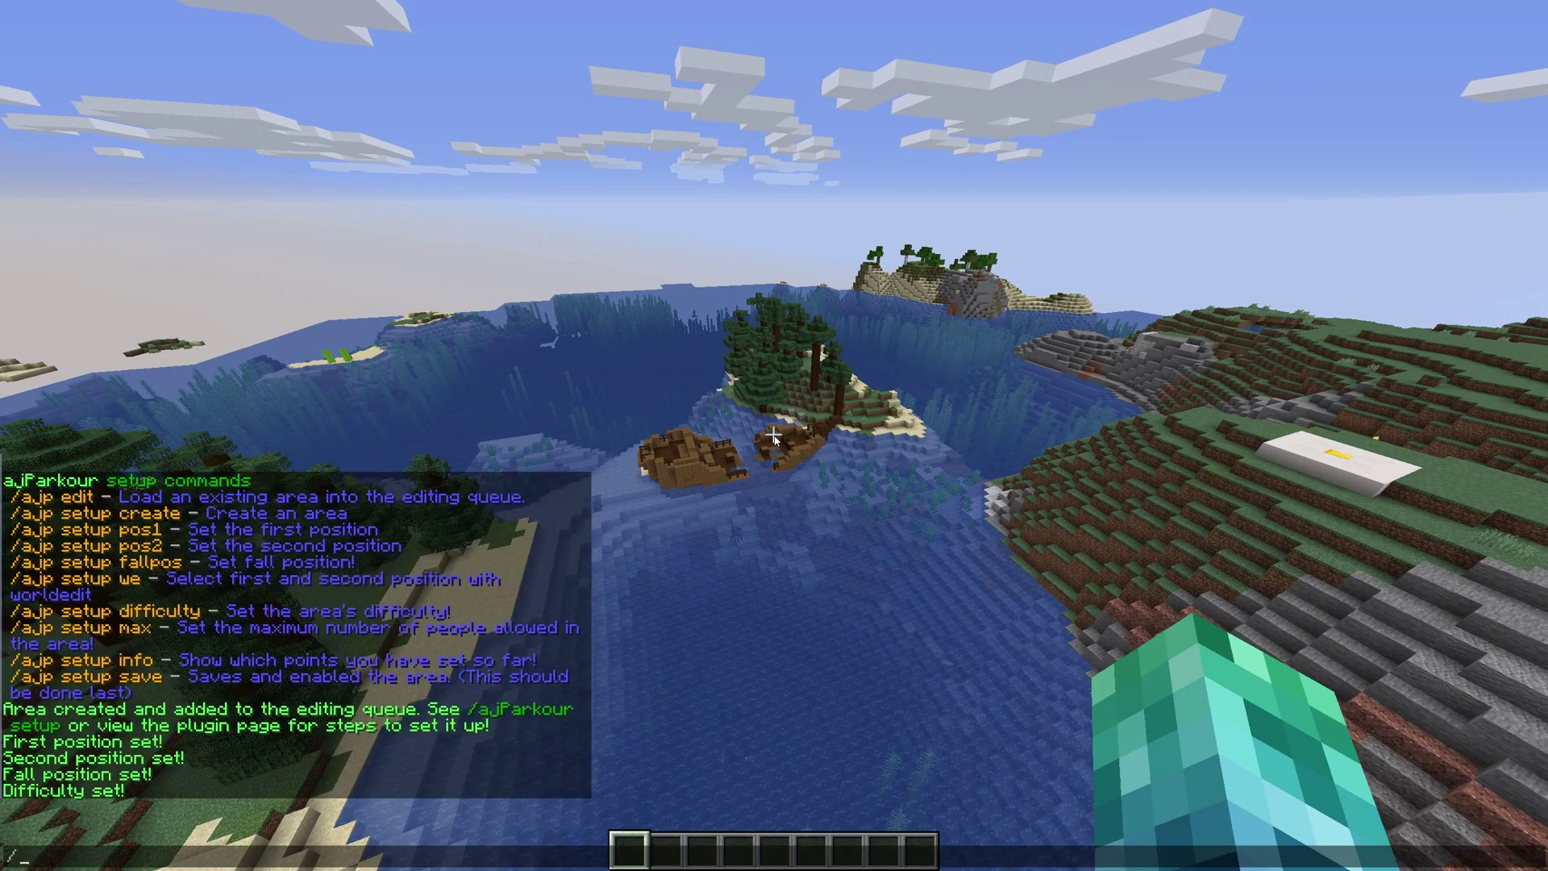
text(ajp nfo)
key(Return)
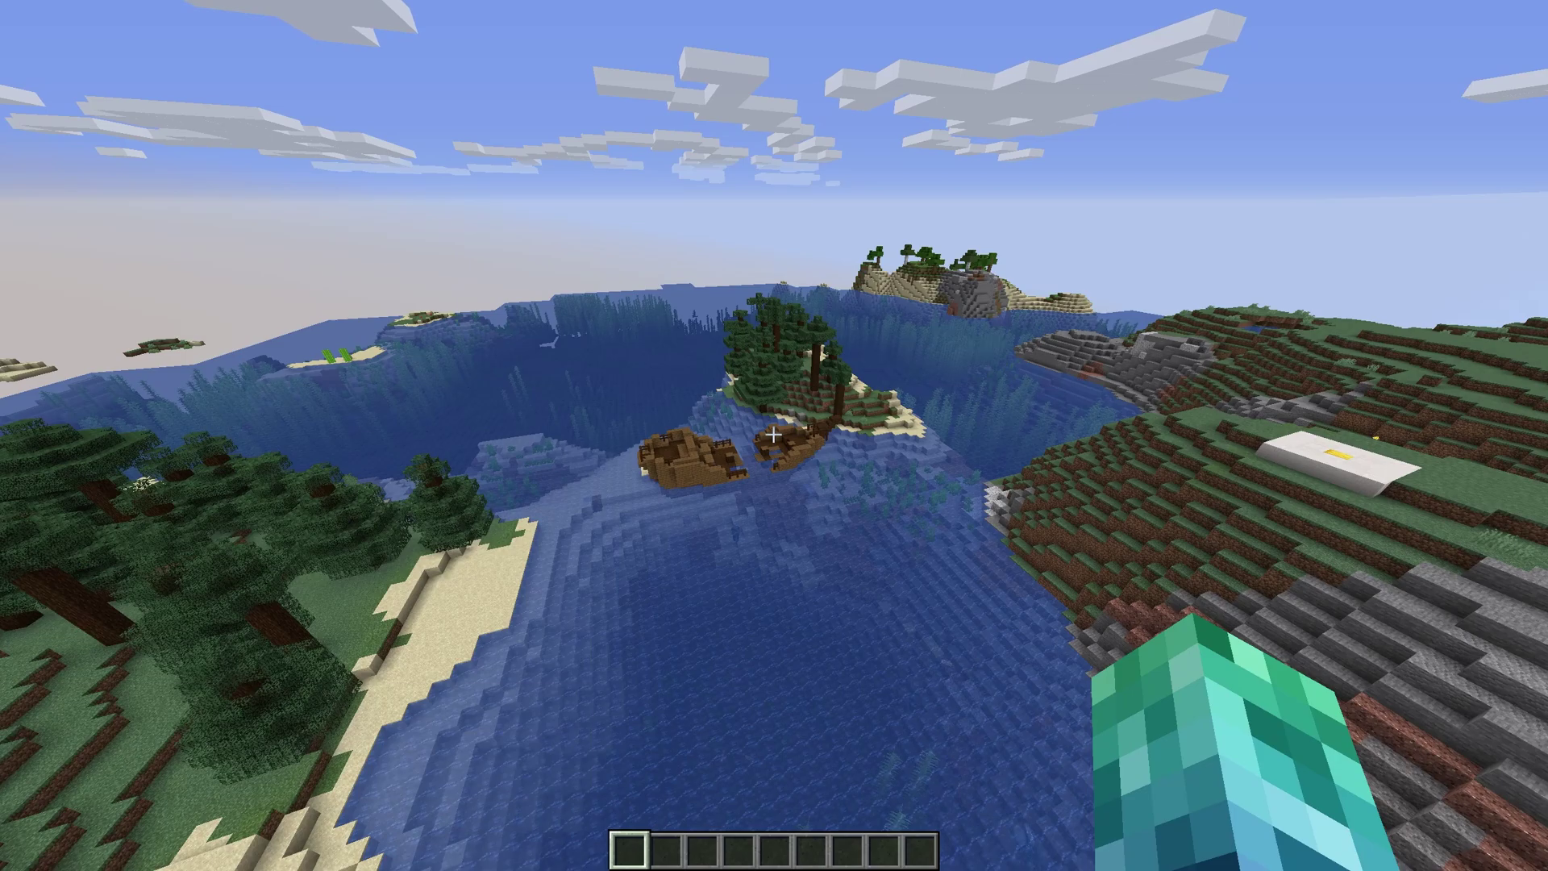
key(w)
key(a)
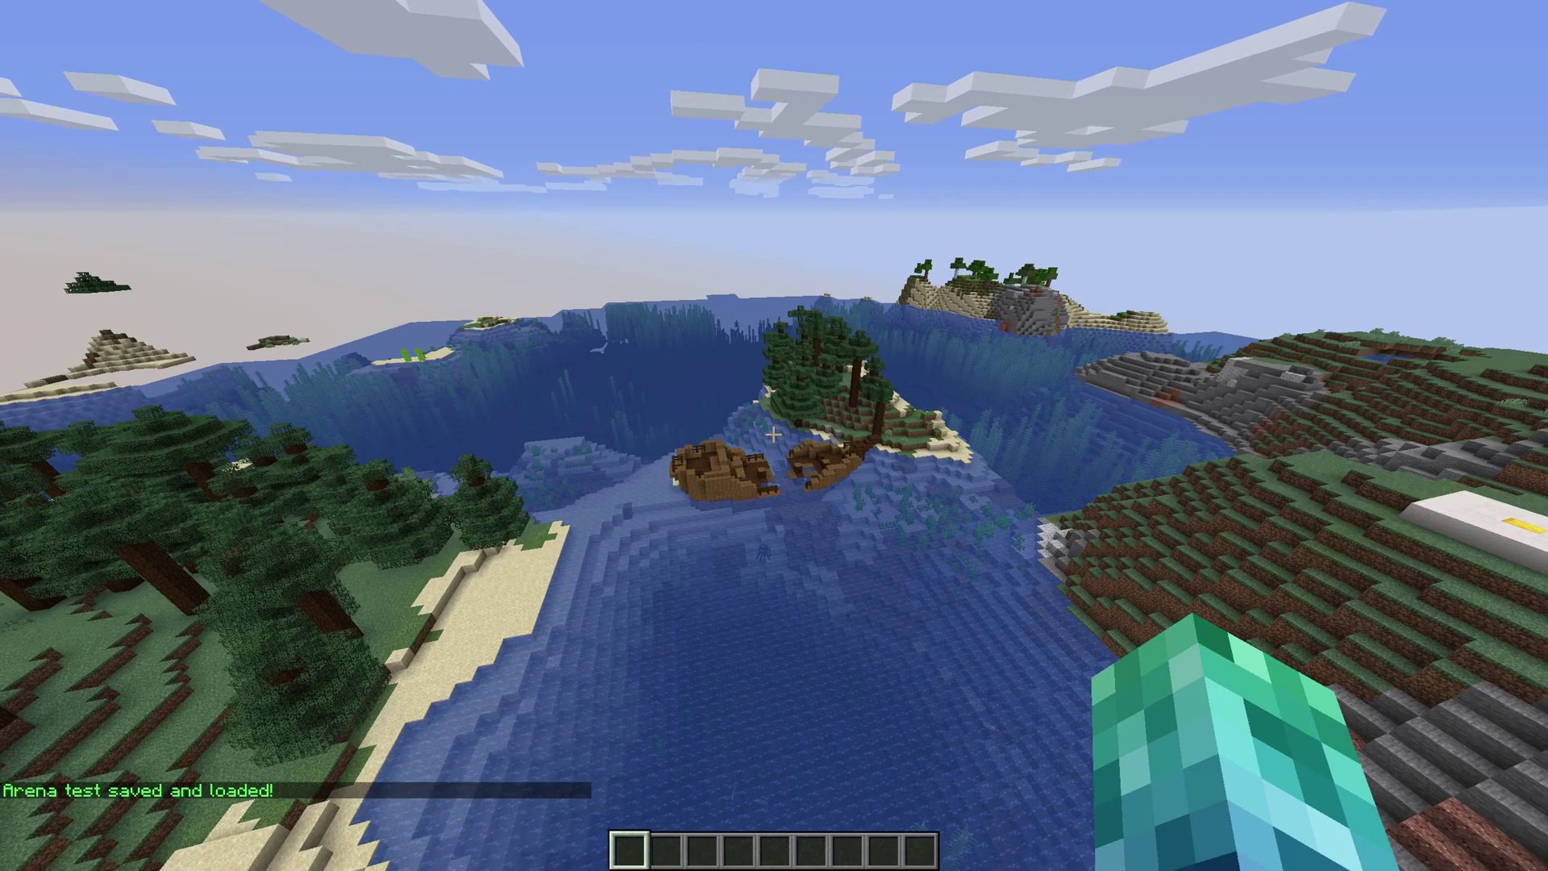
Start the test parkour and jump across the blocks to a score of 4
key(w)
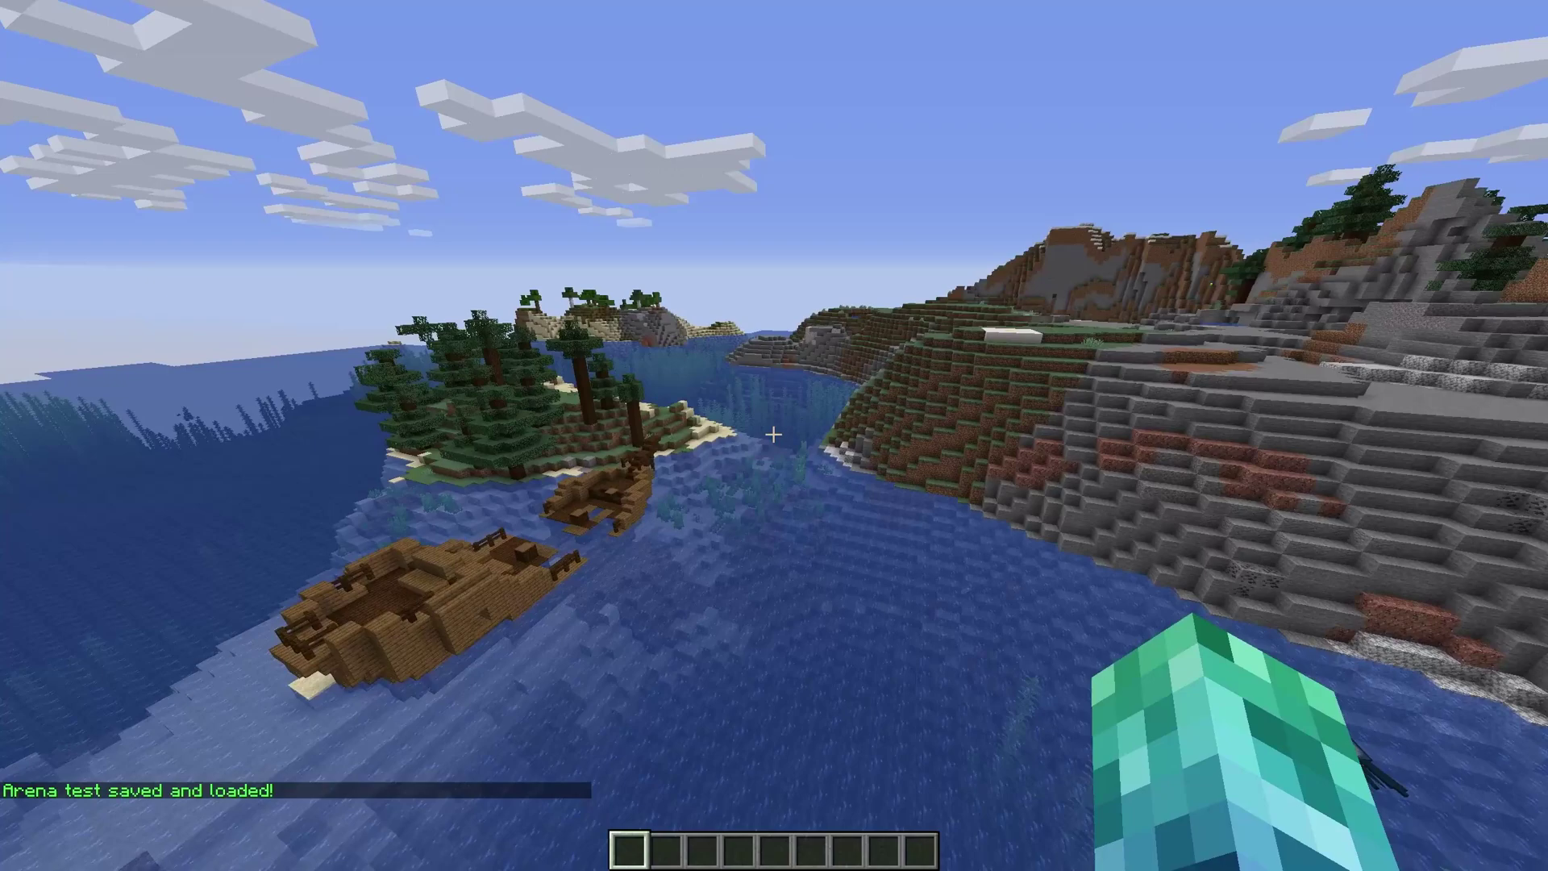
key(slash)
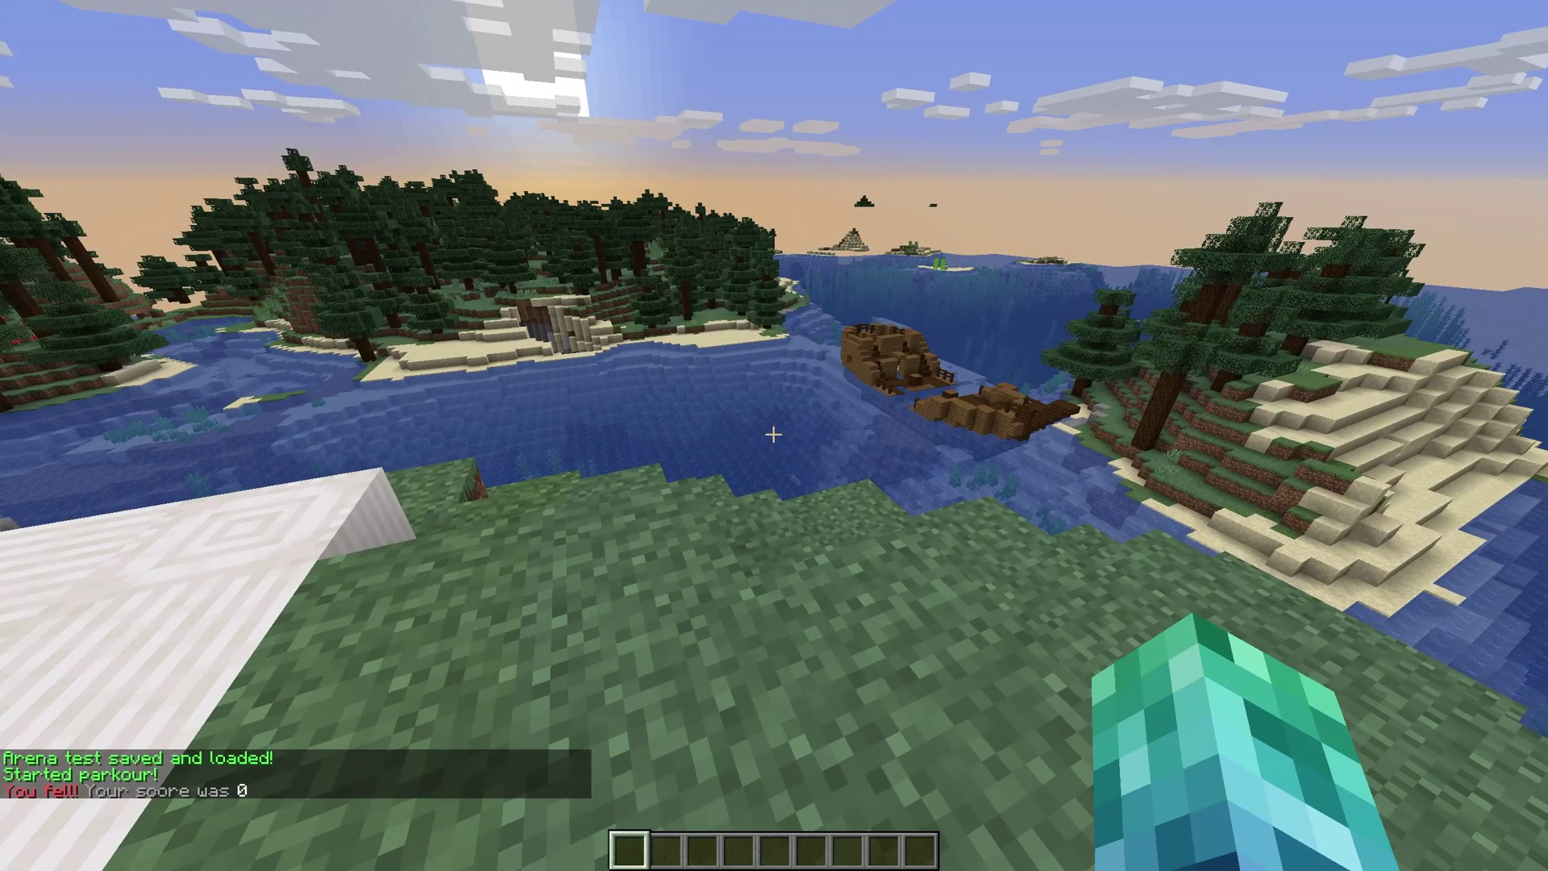
key(space)
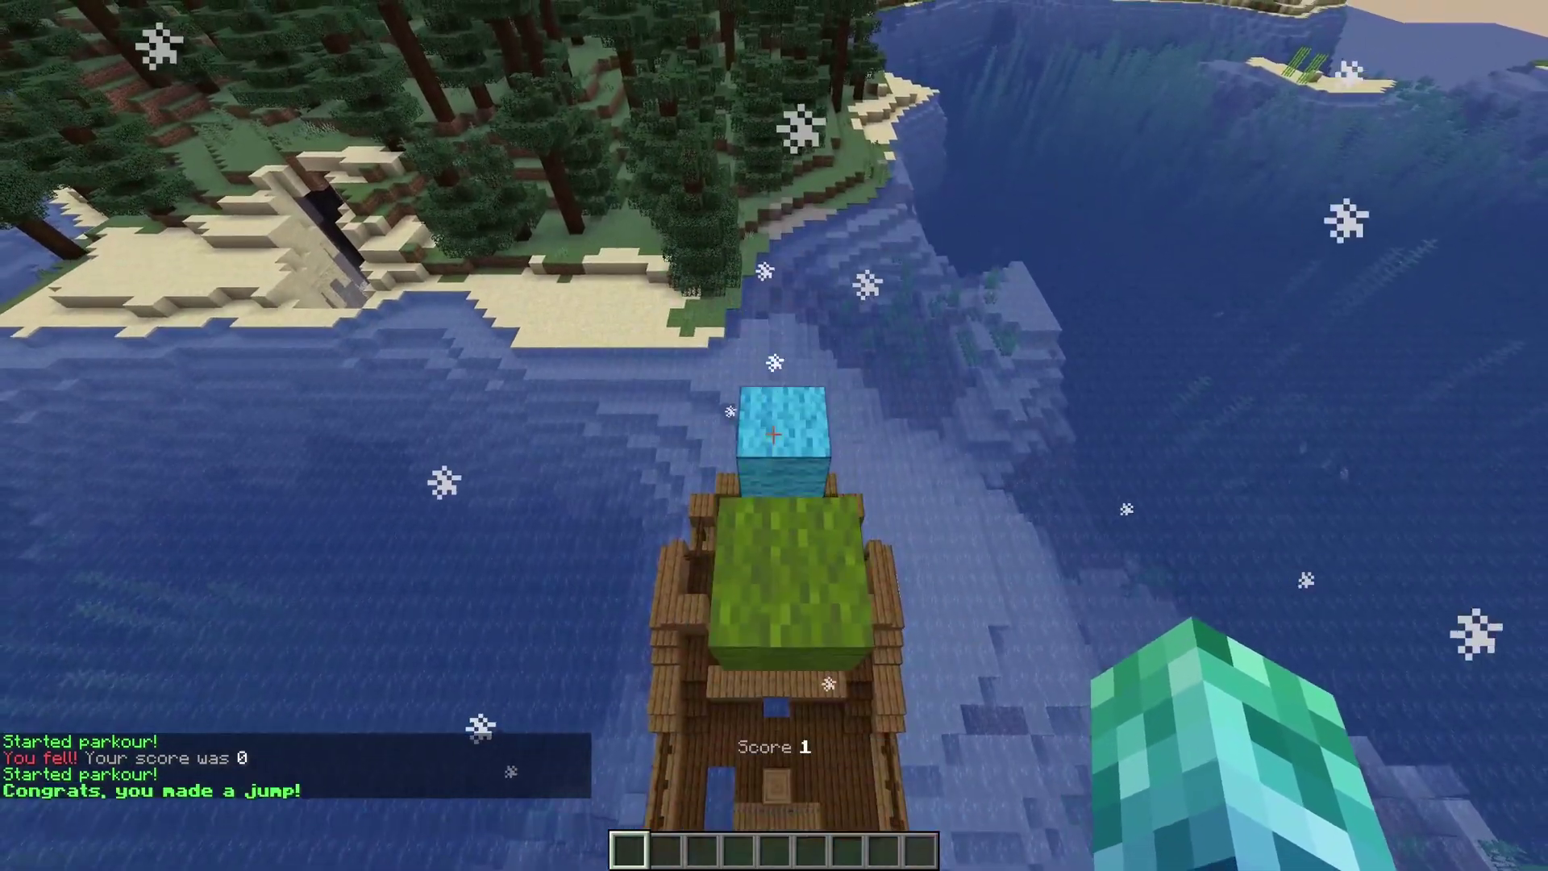
key(space)
key(space)
key(space)
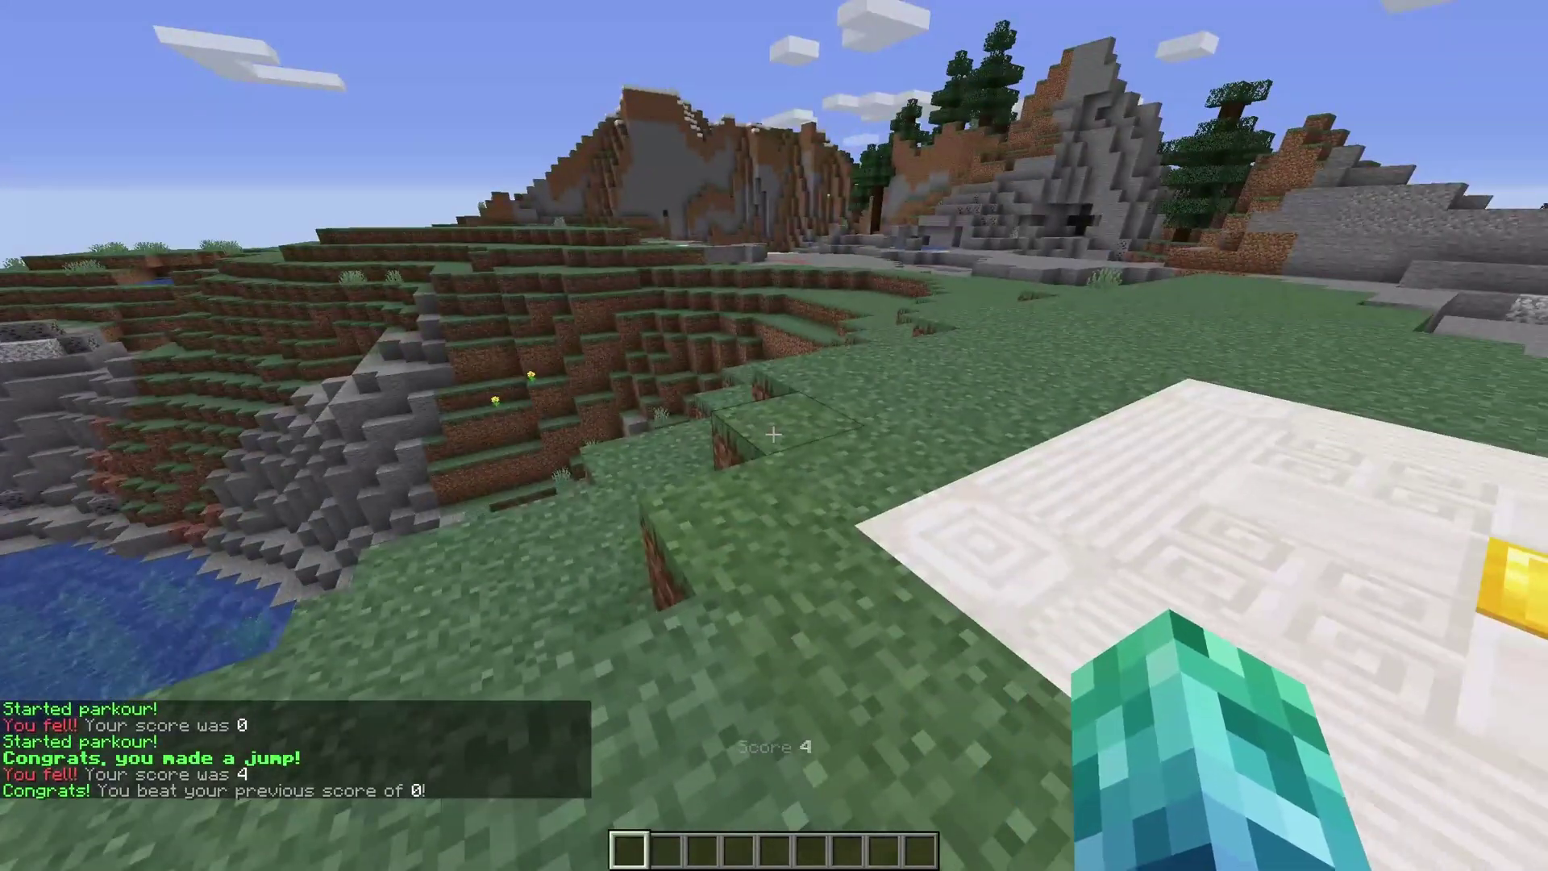
Fill the quartz frame gap with pillar blocks, then walk into portal1 to start parkour
key(w)
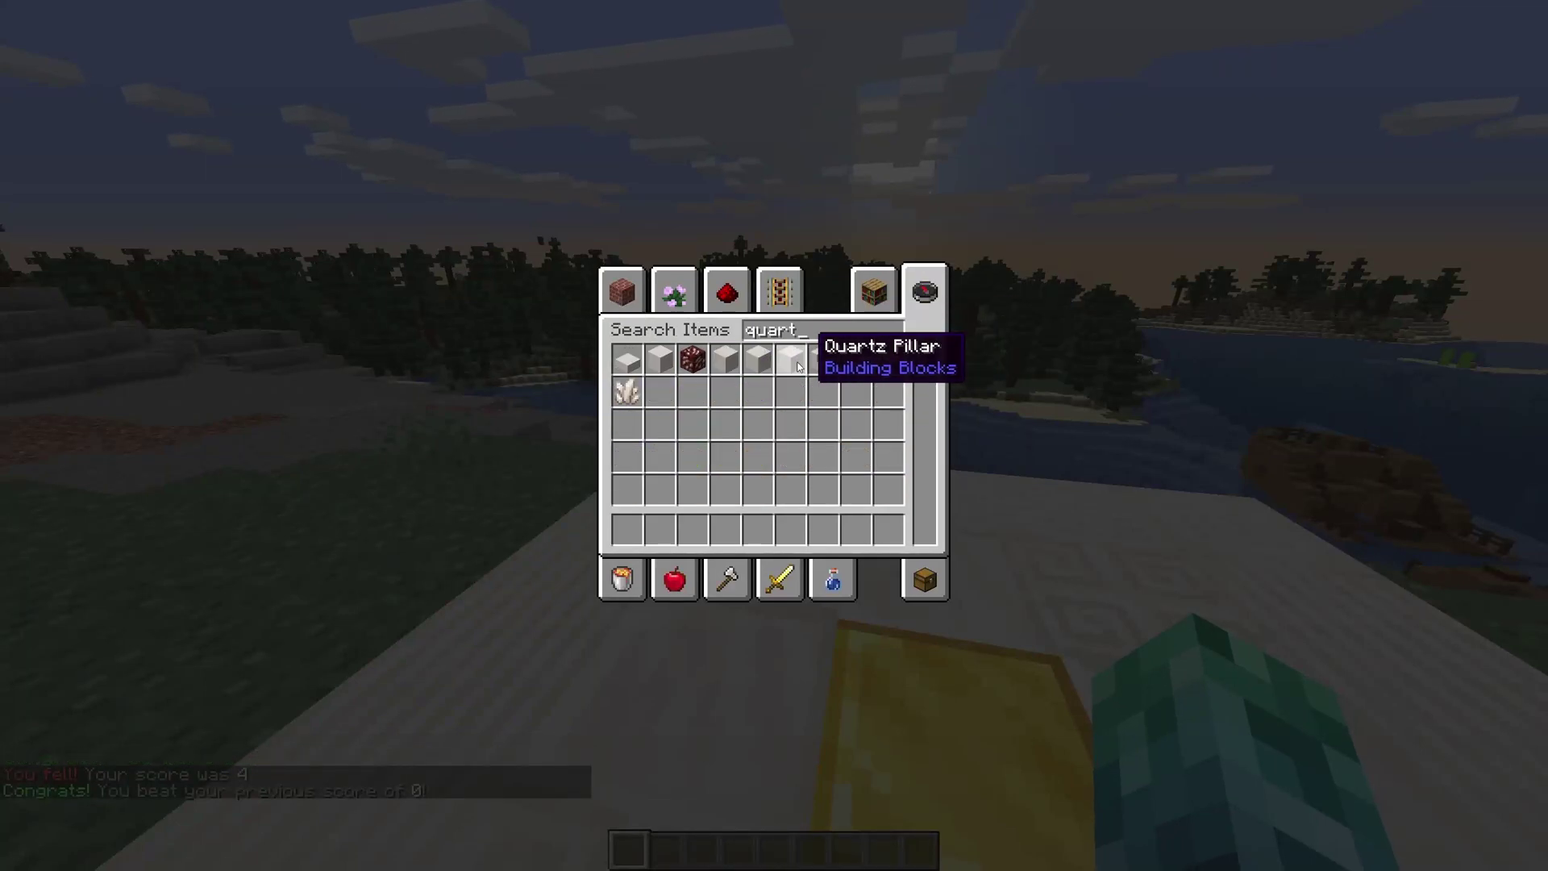
key(Escape)
right_click(774, 436)
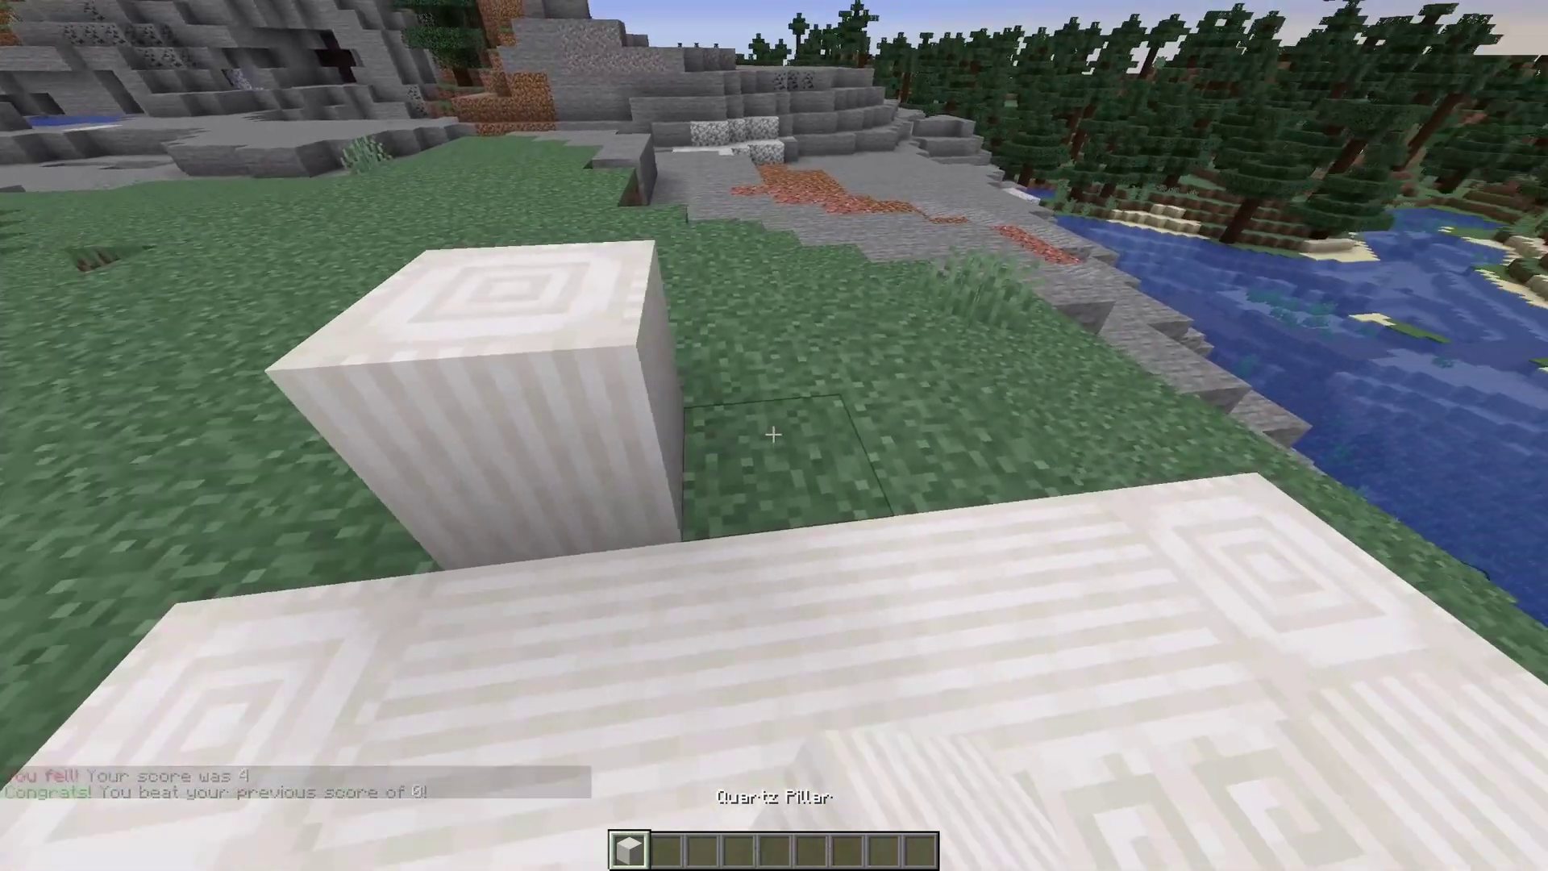
right_click(774, 436)
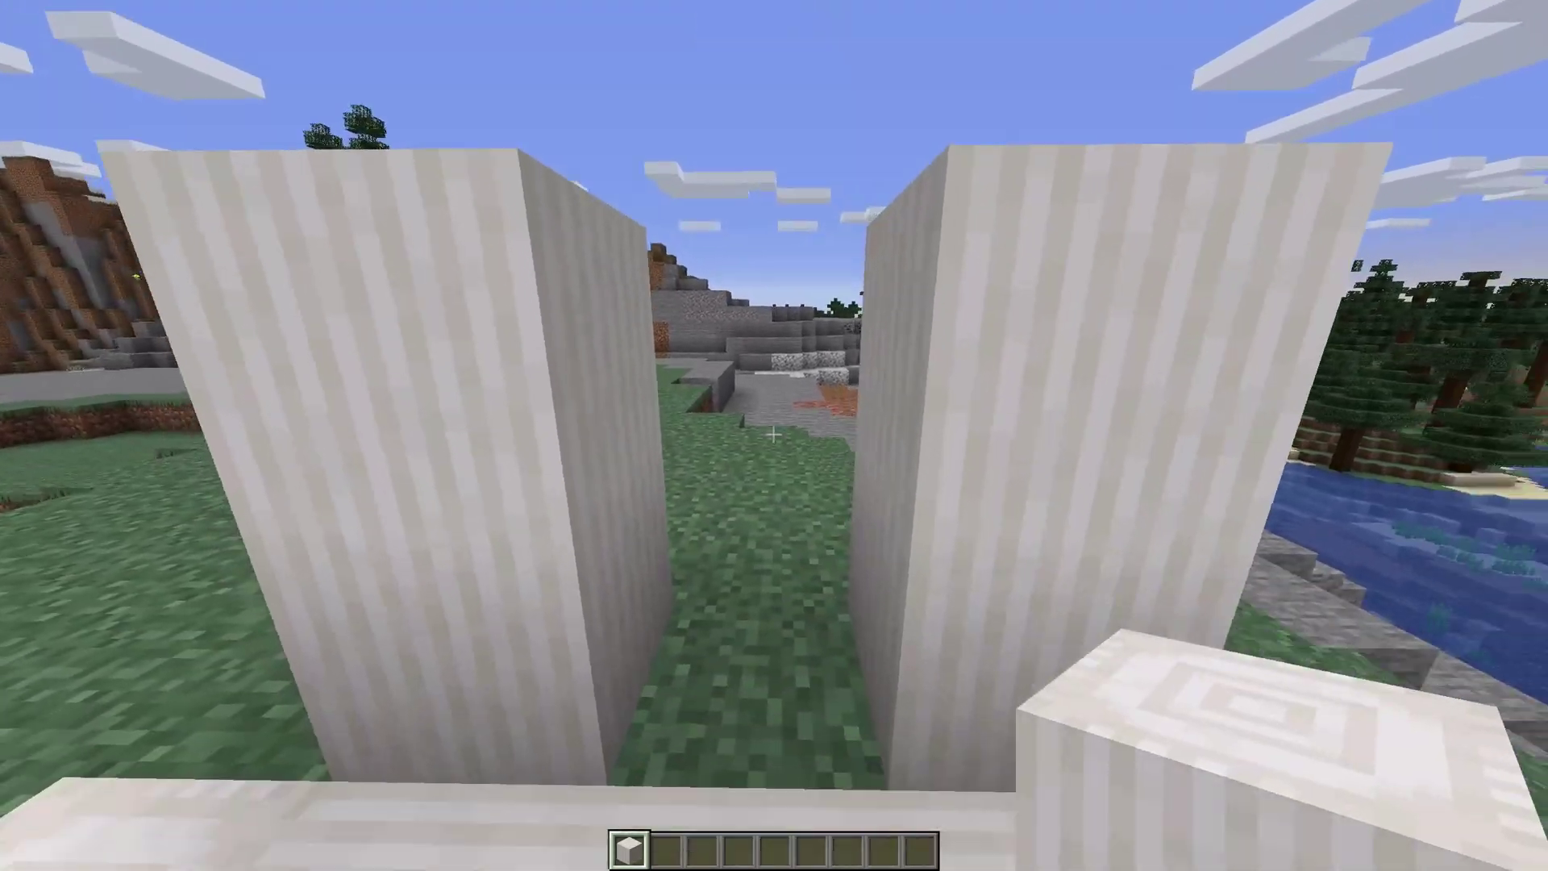
click(774, 435)
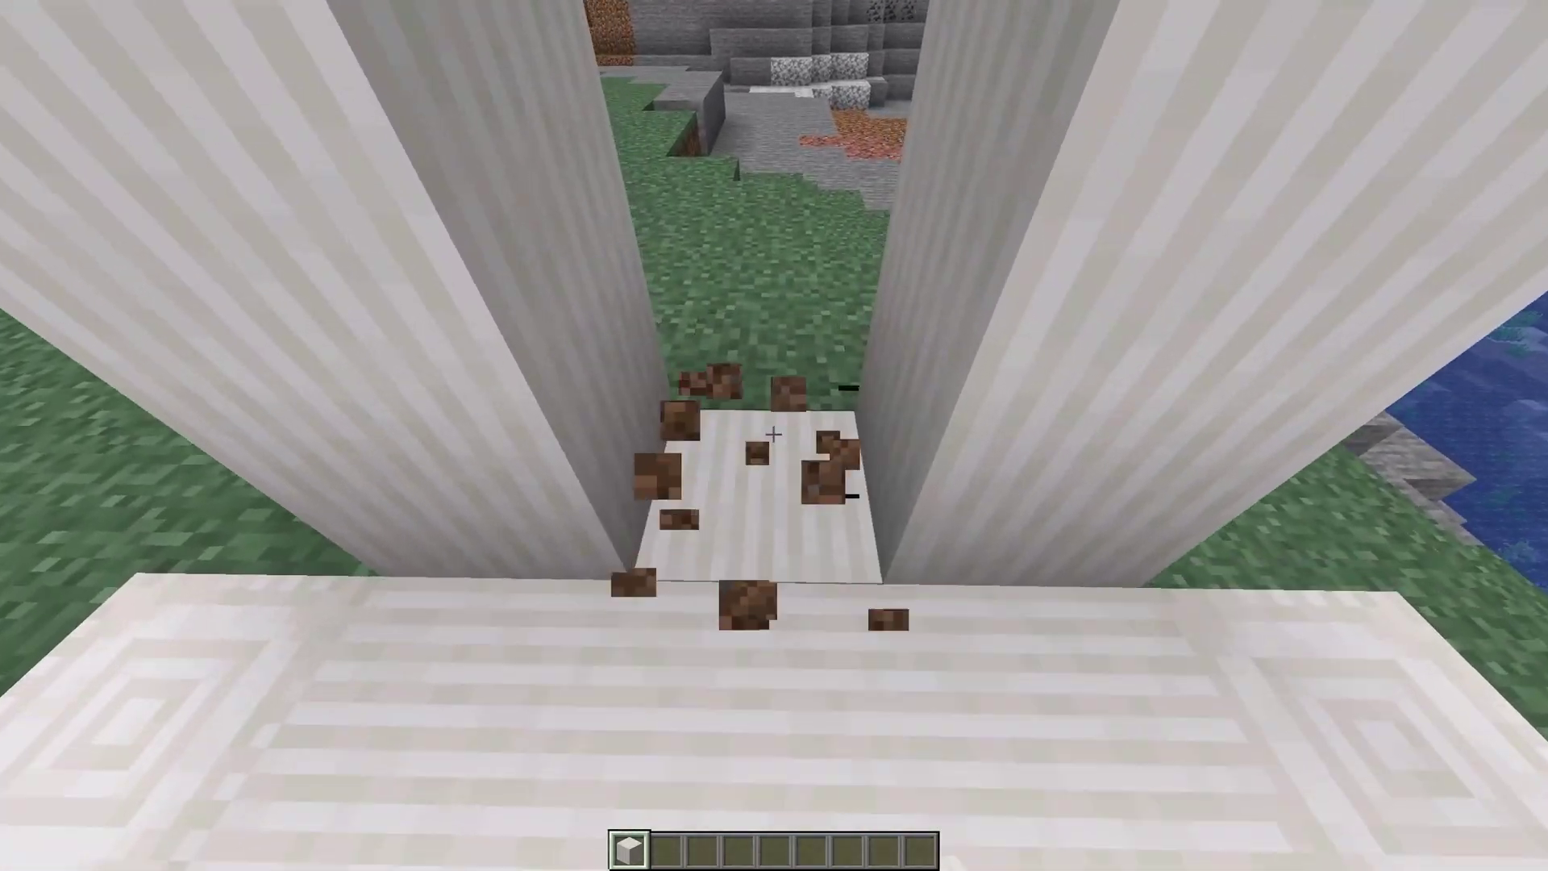
right_click(774, 436)
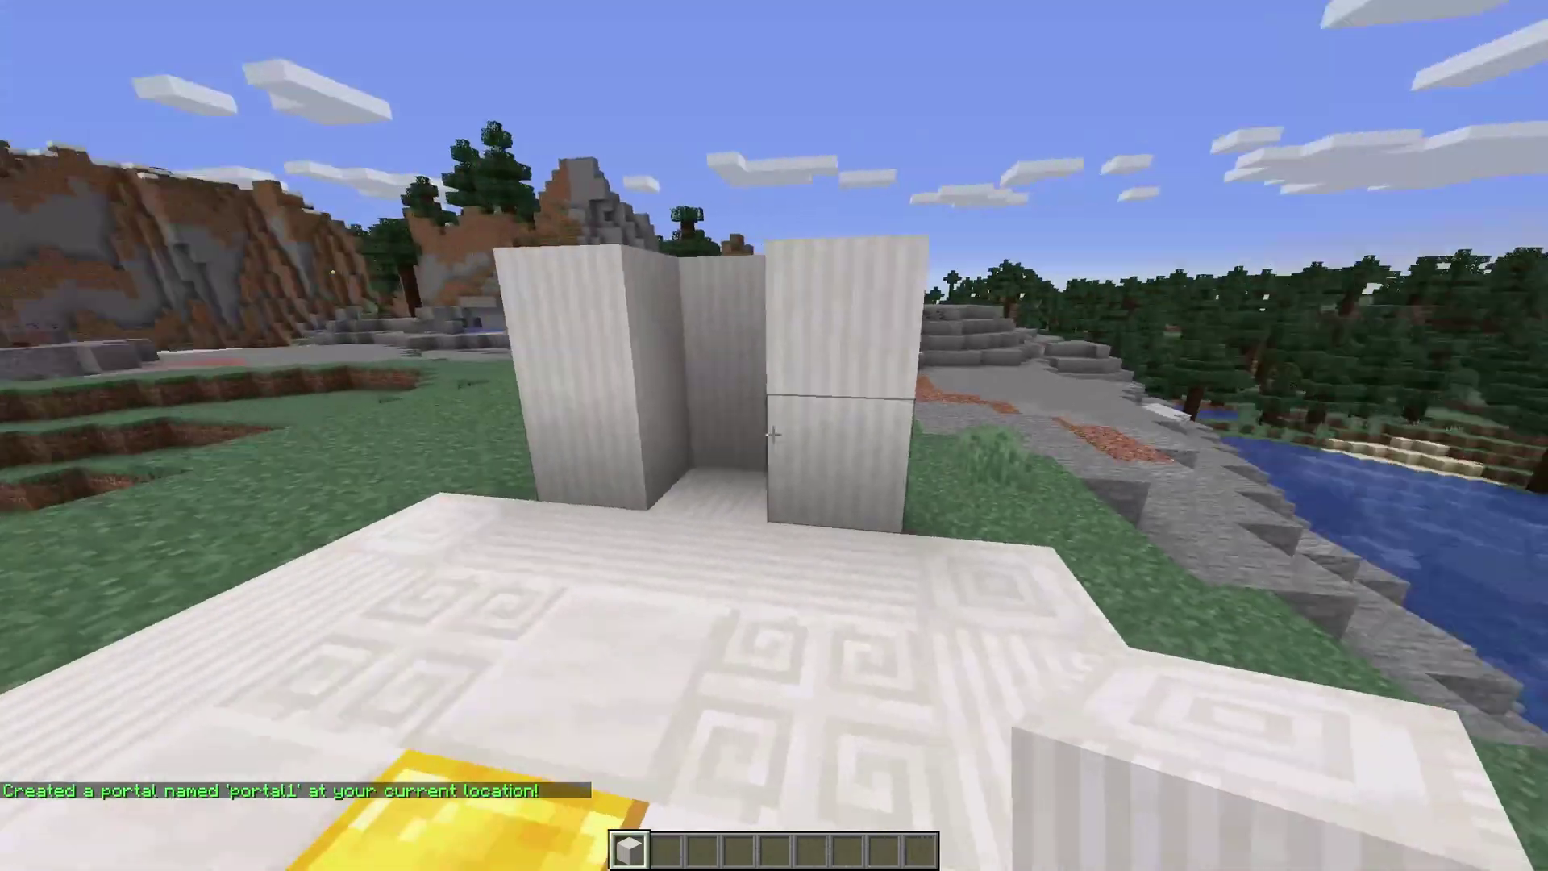
key(w)
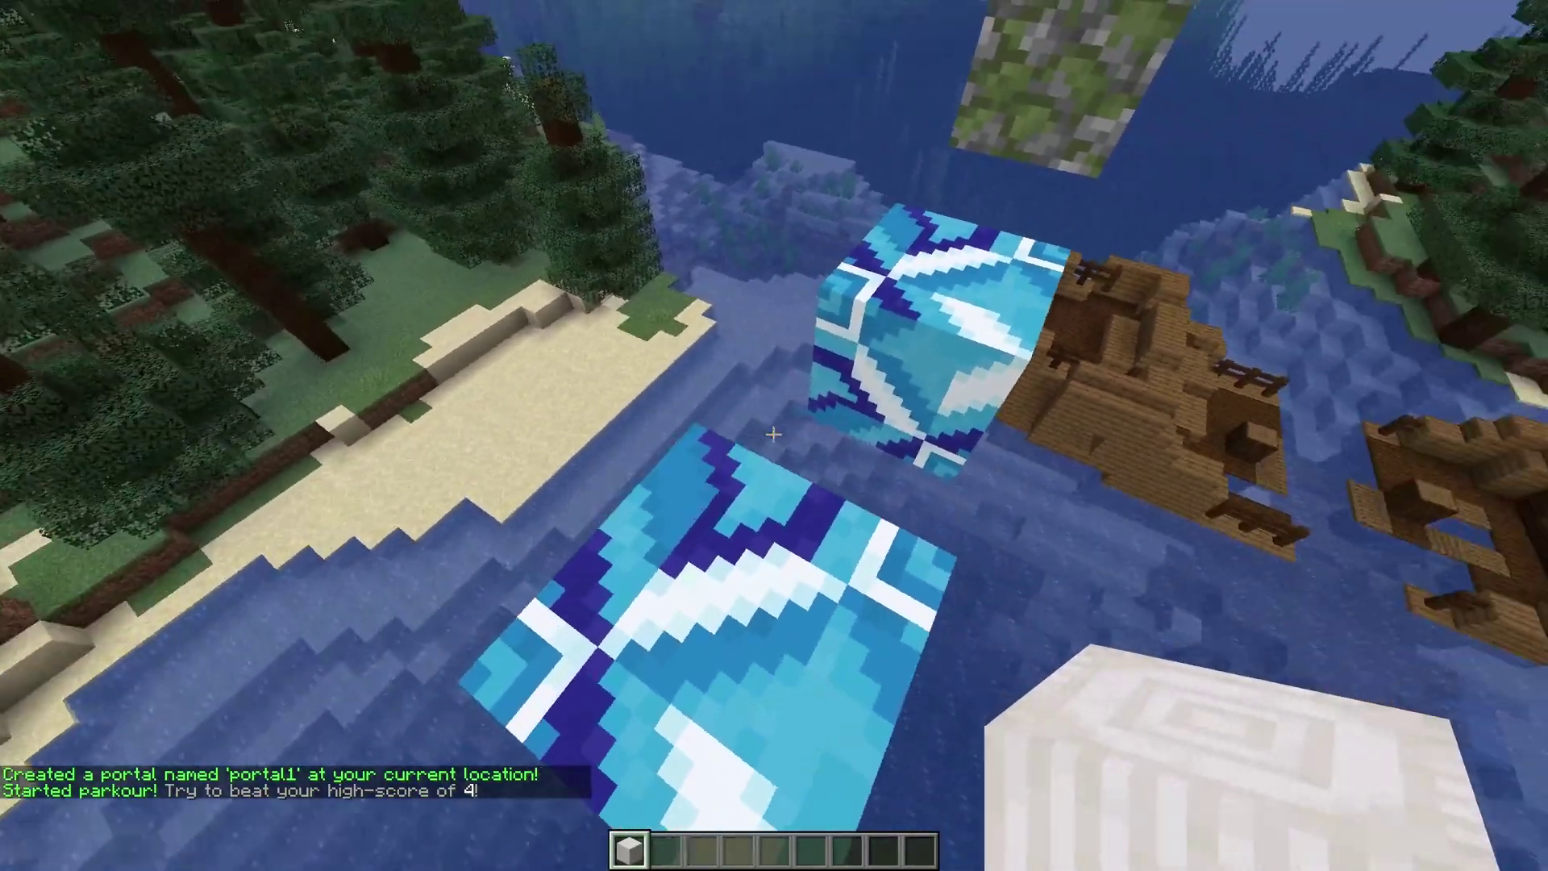
Jump across the parkour blocks past ten jumps to a score of 13, earning the diamond
key(w)
key(space)
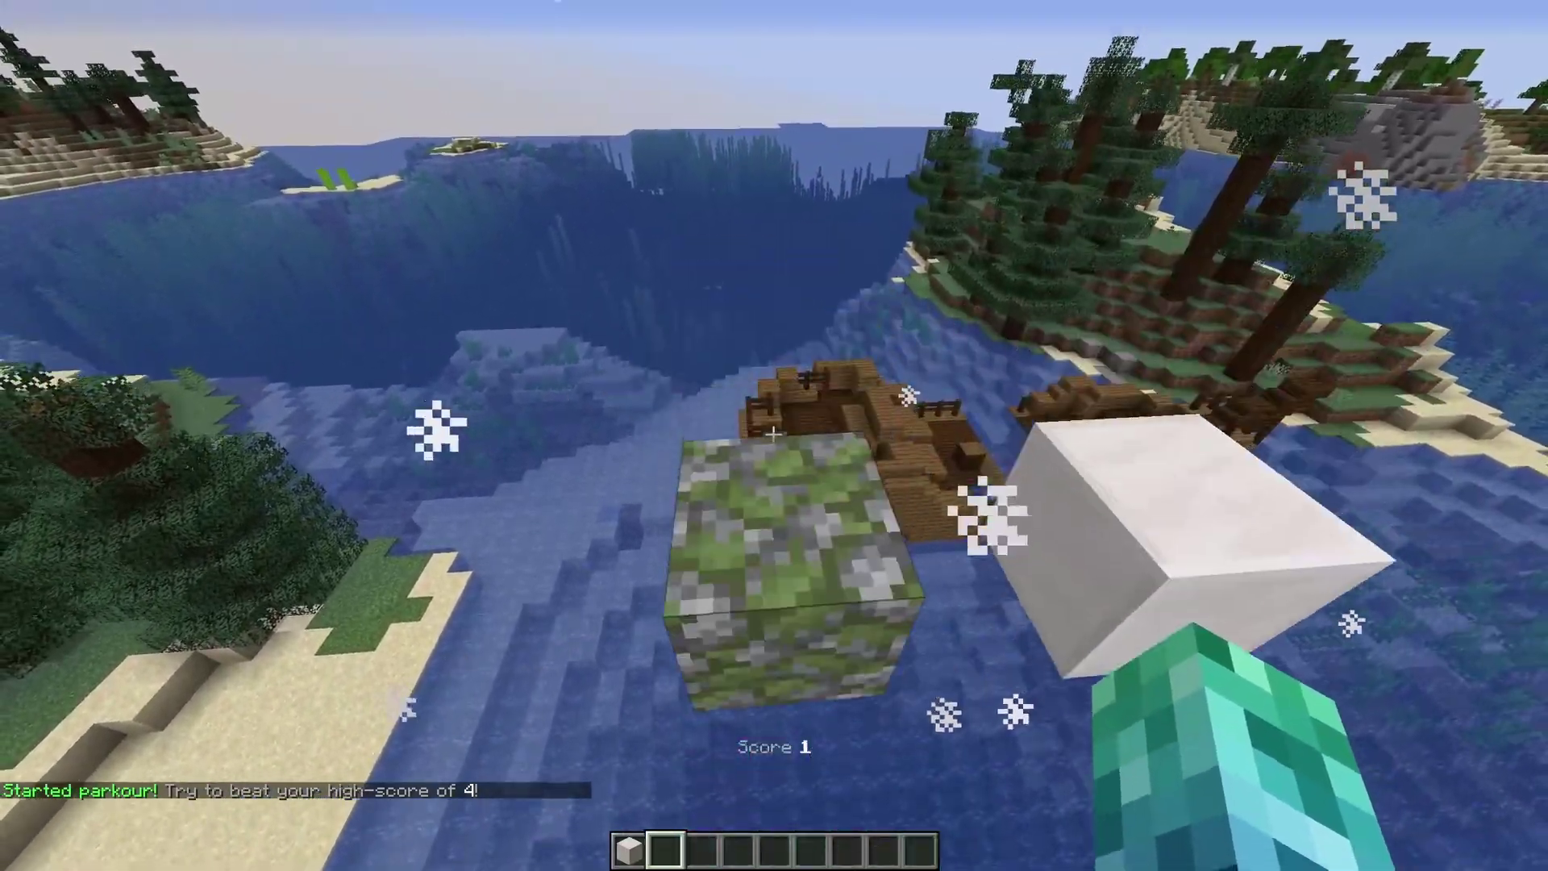
key(w)
key(space)
key(space)
key(space)
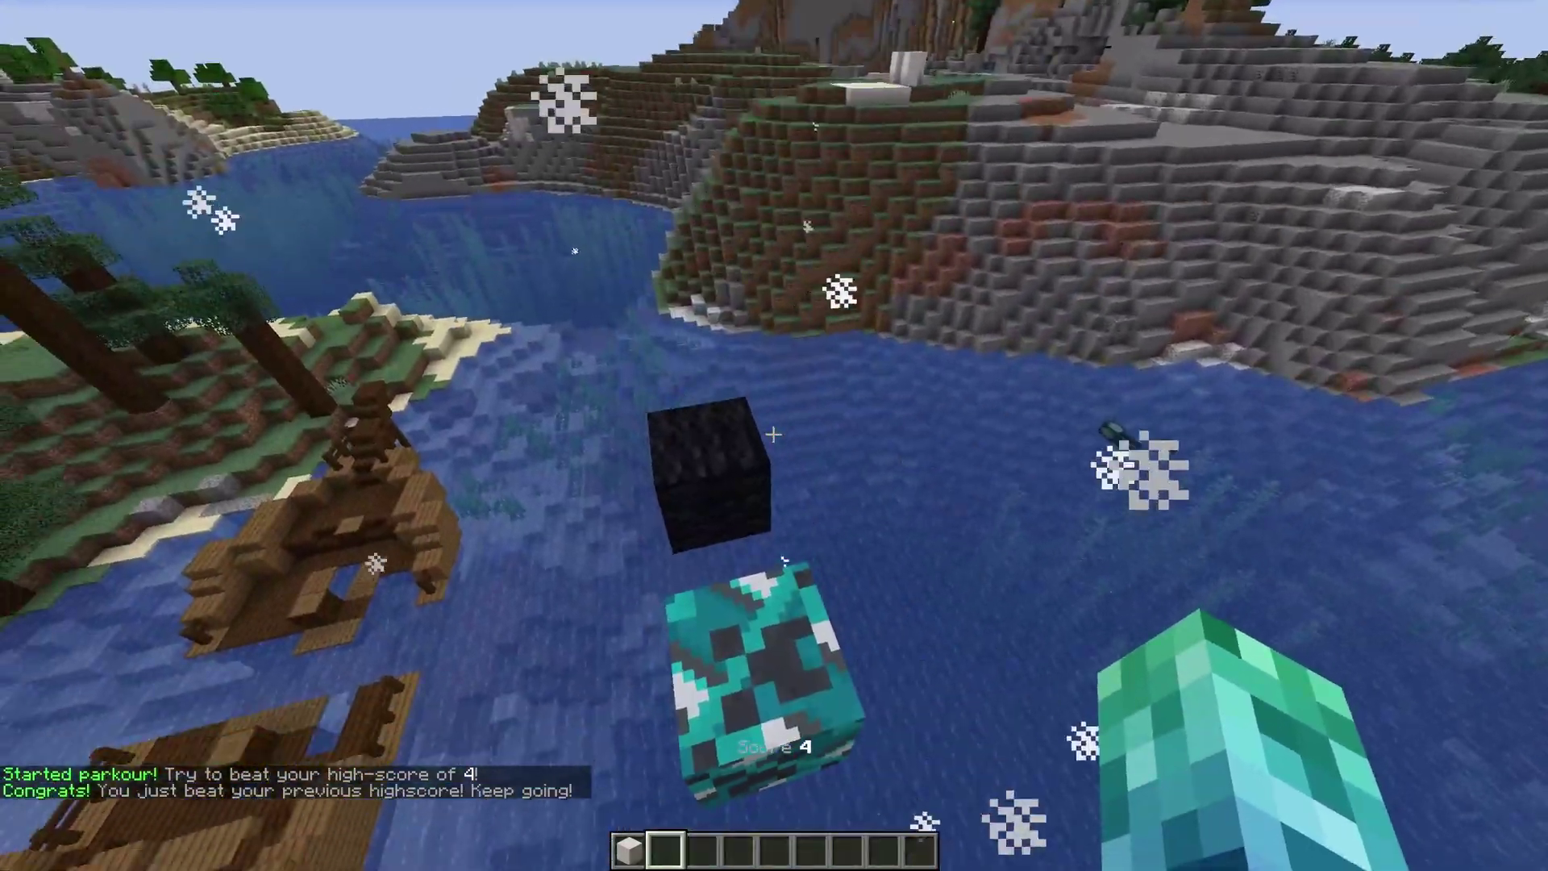
key(w)
key(space)
key(space)
key(space)
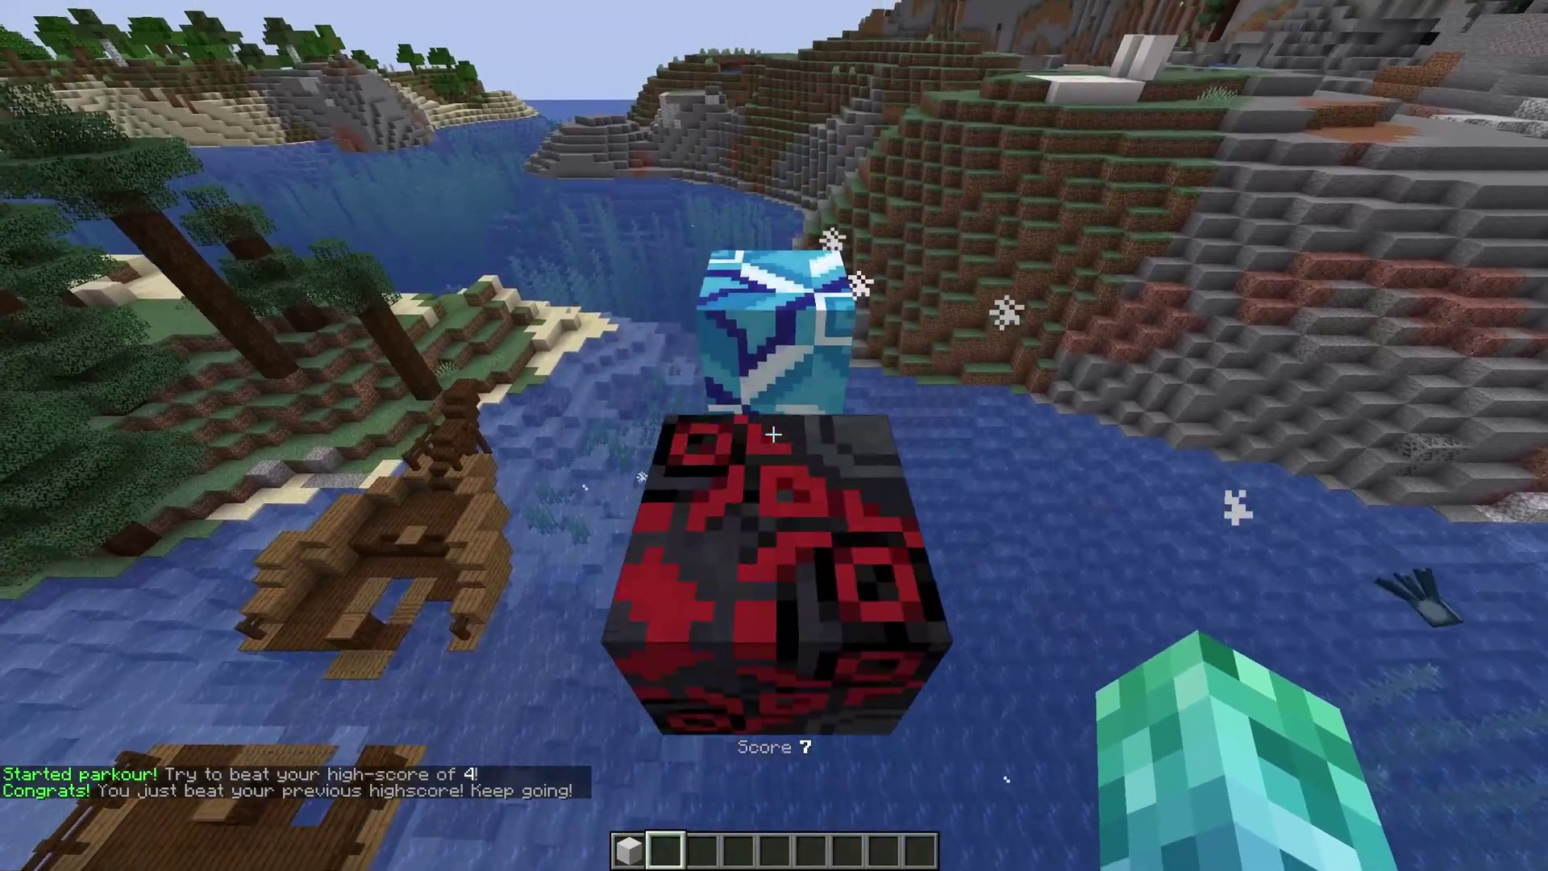
key(w)
key(space)
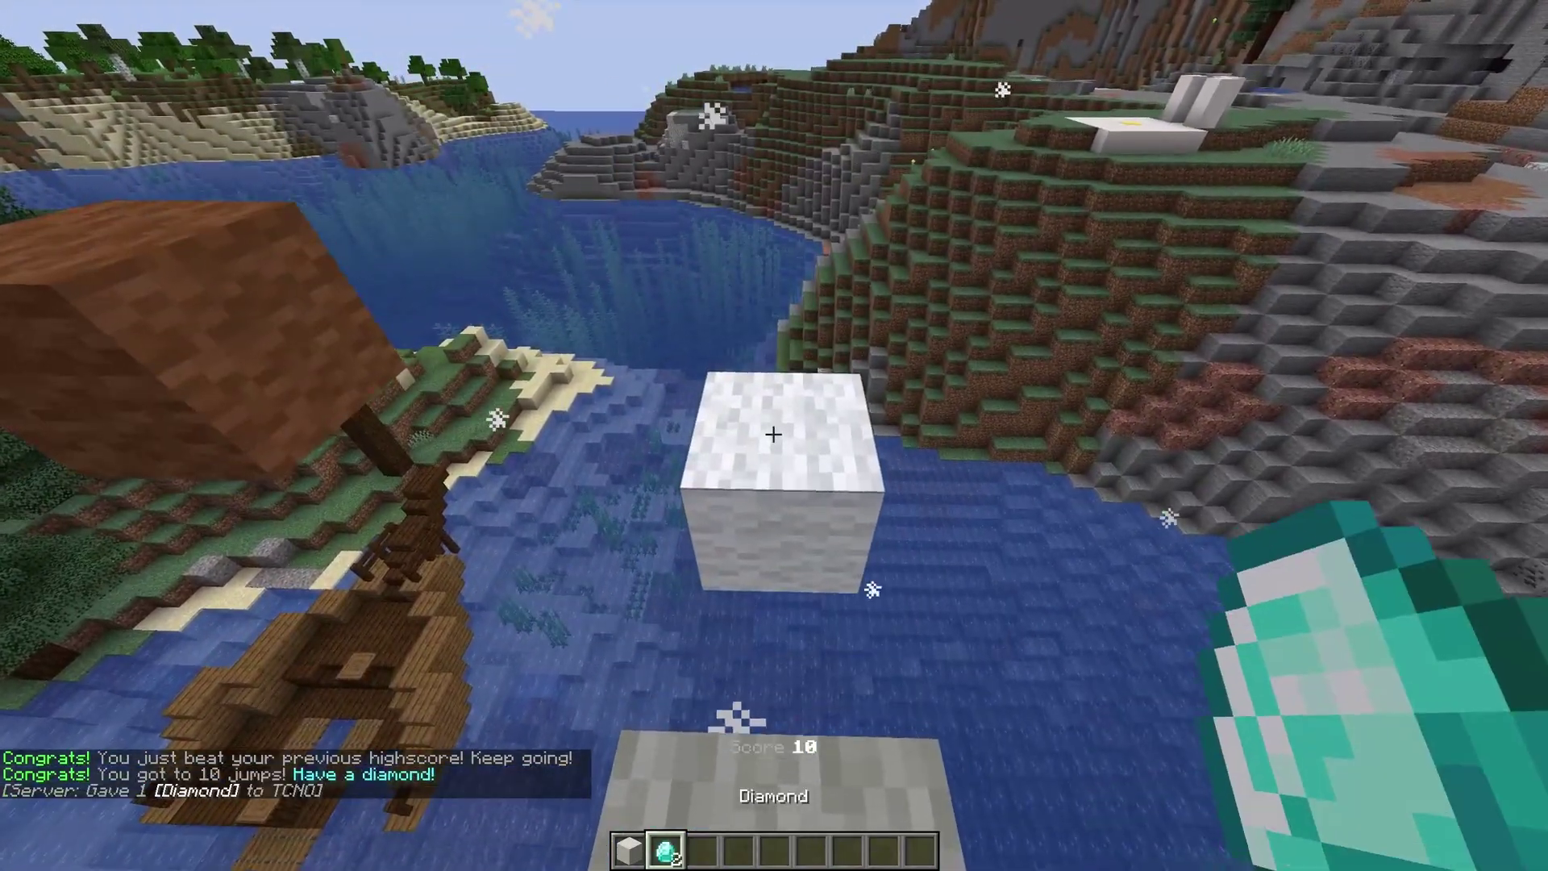
key(space)
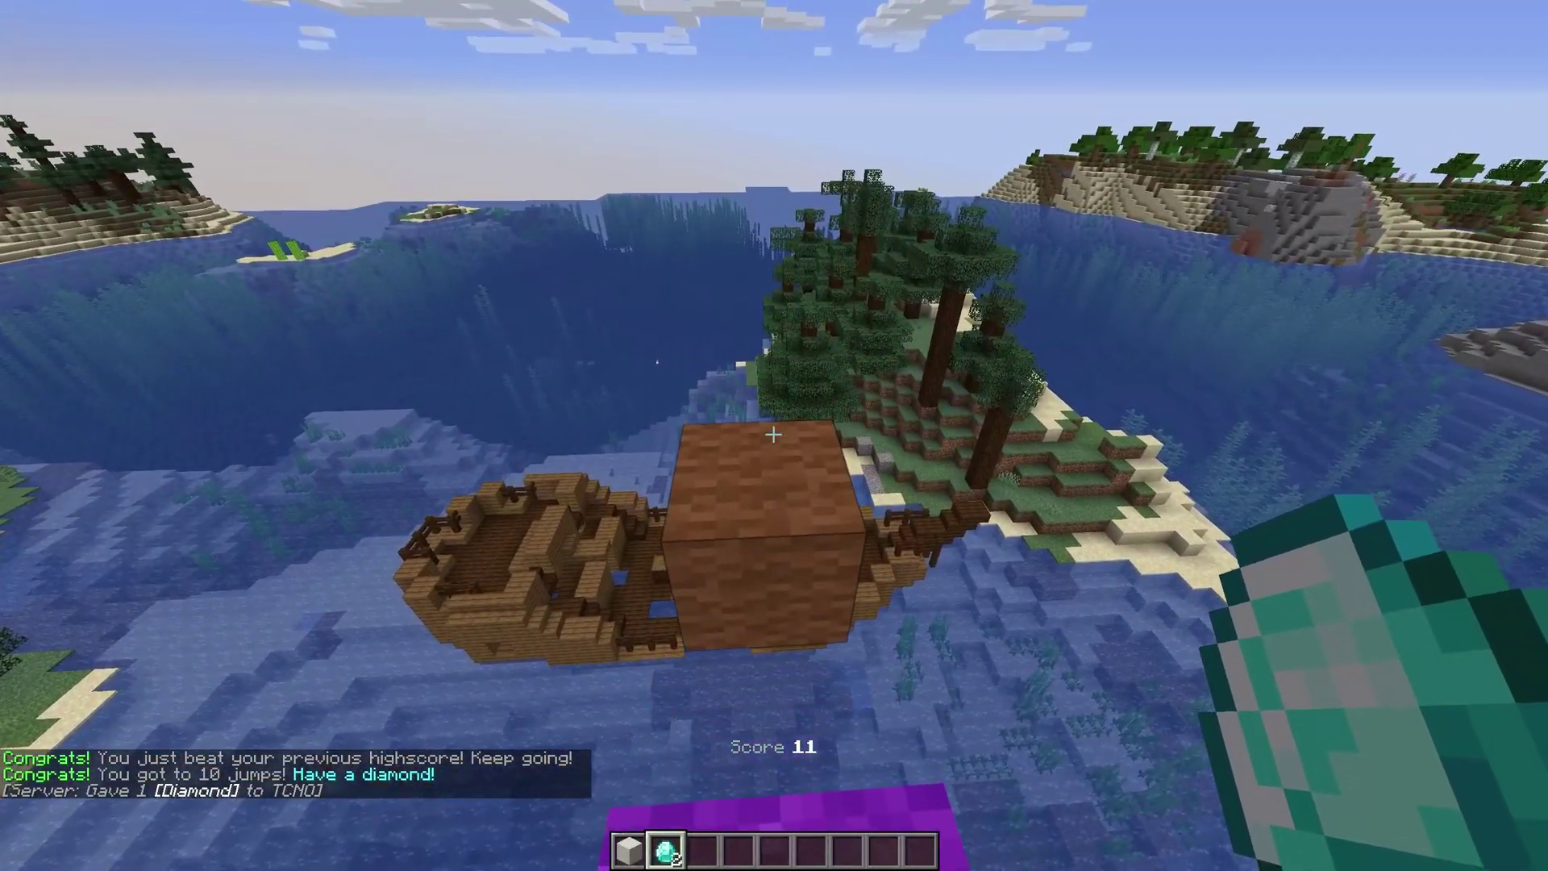
key(space)
key(space)
key(3)
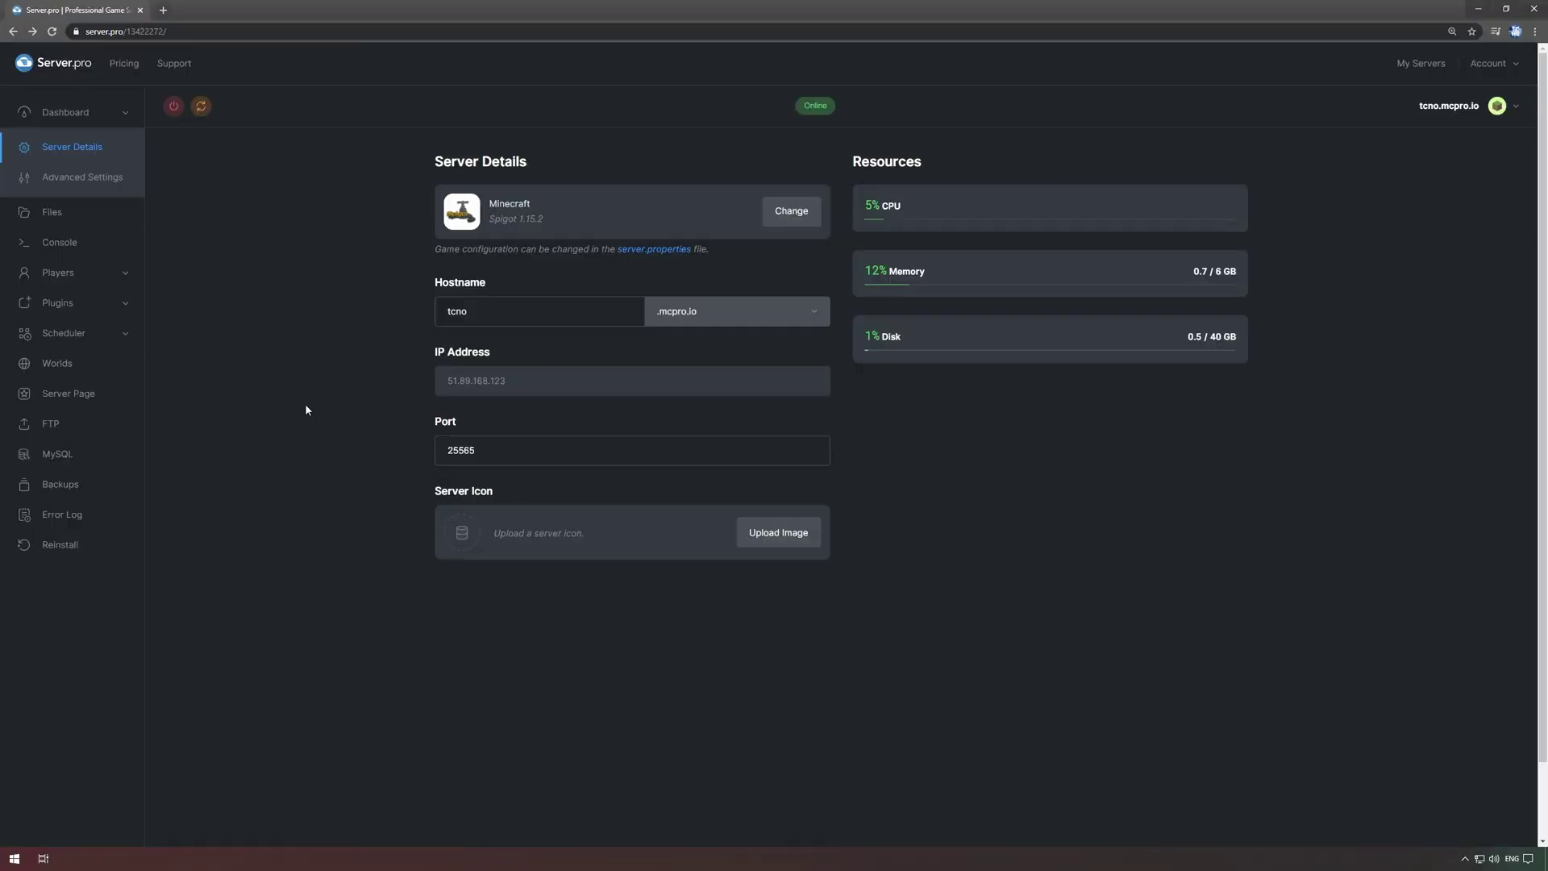
Open plugins > ajParkour in the file manager and view blocks.yml
click(138, 253)
click(179, 435)
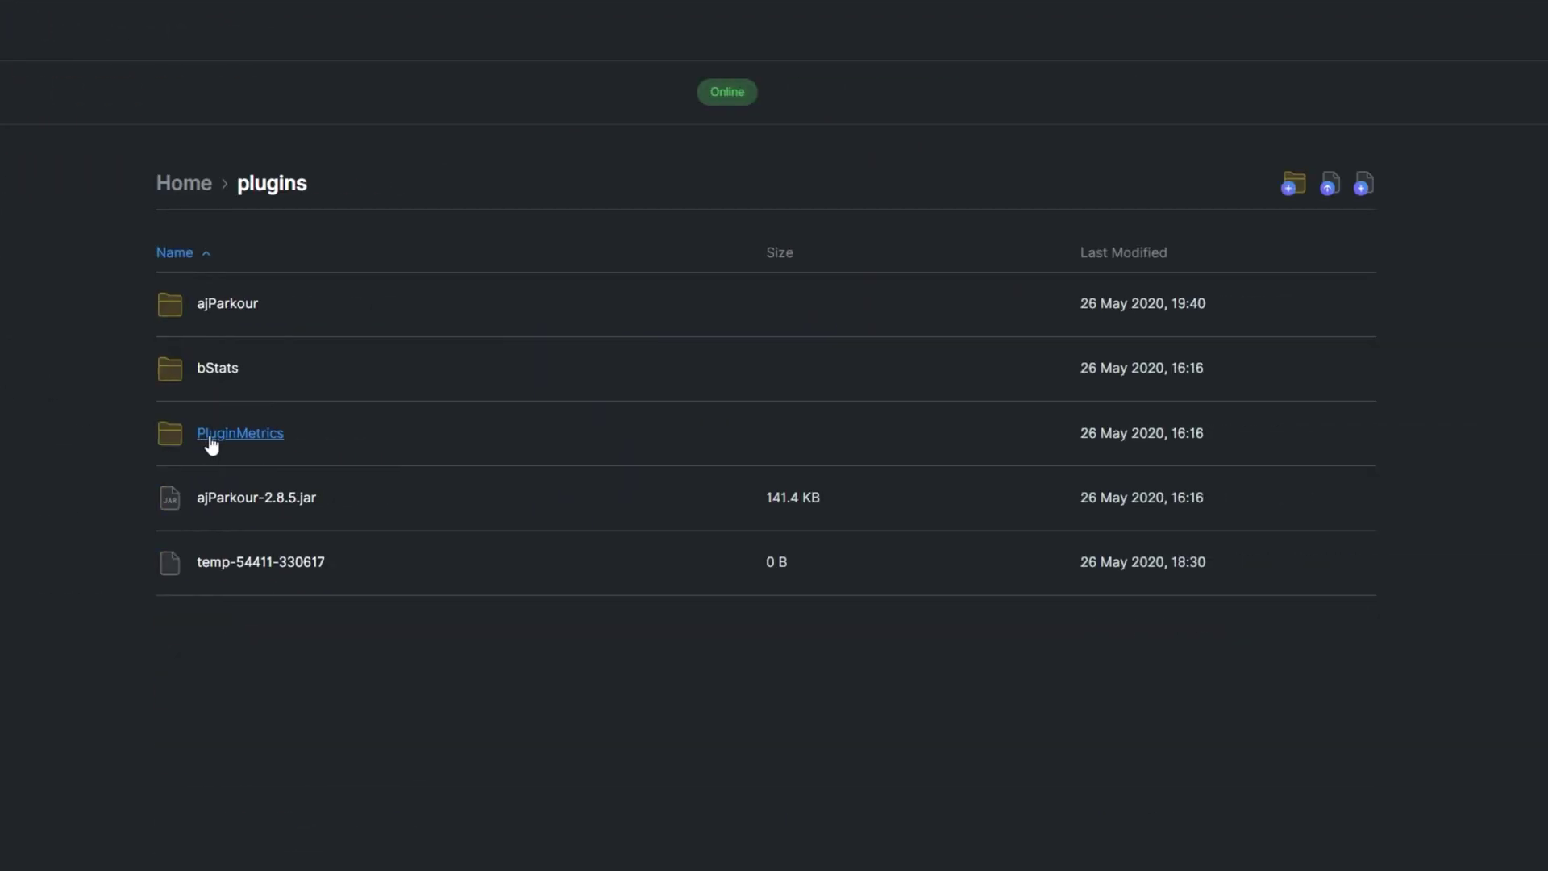
click(231, 308)
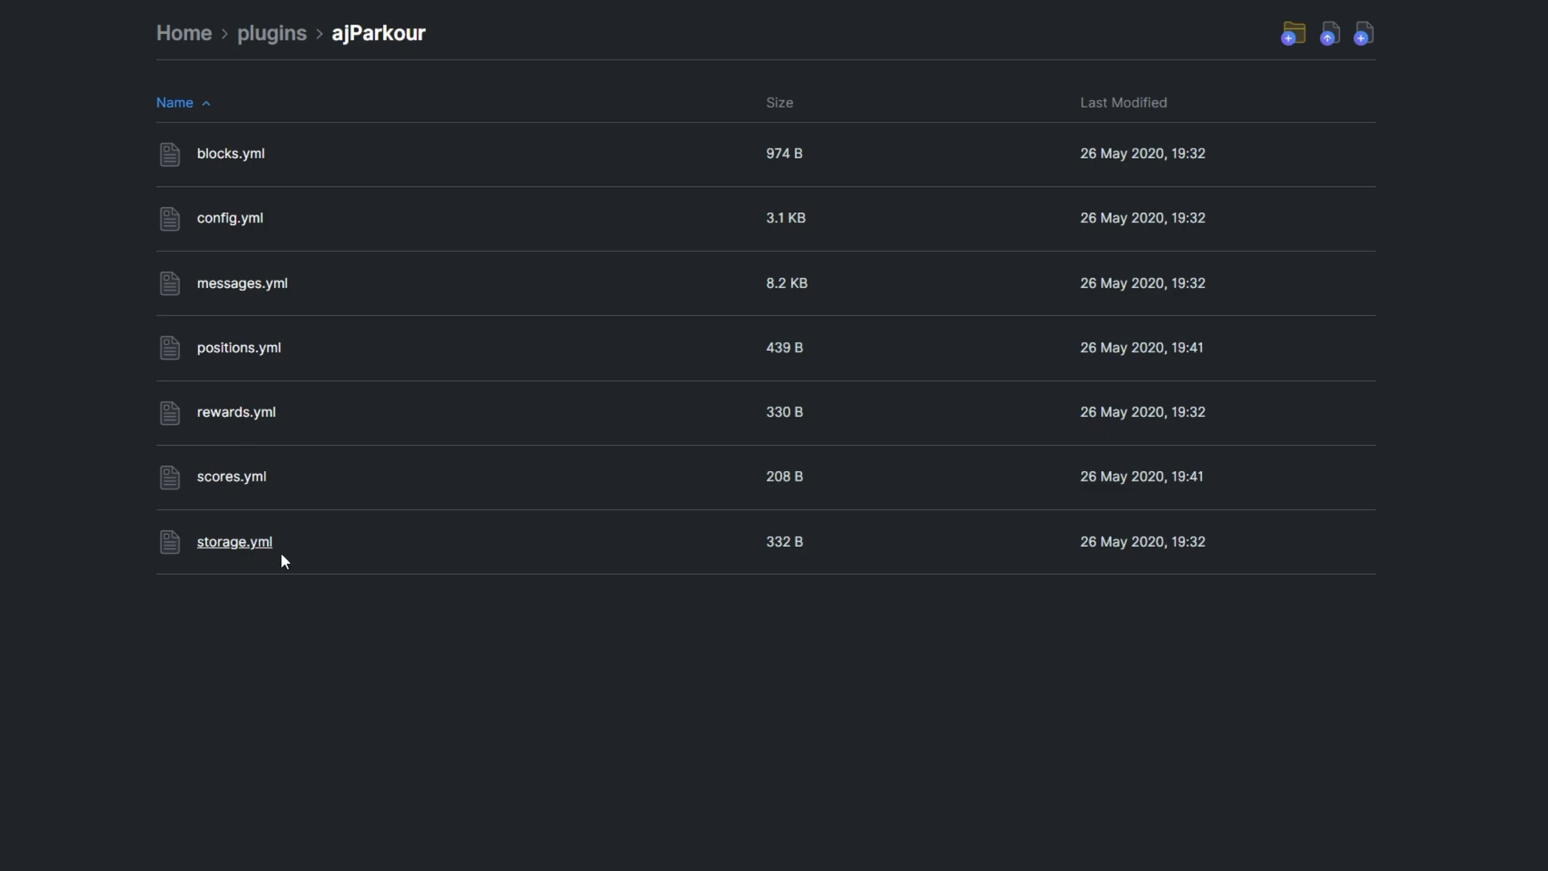
click(243, 154)
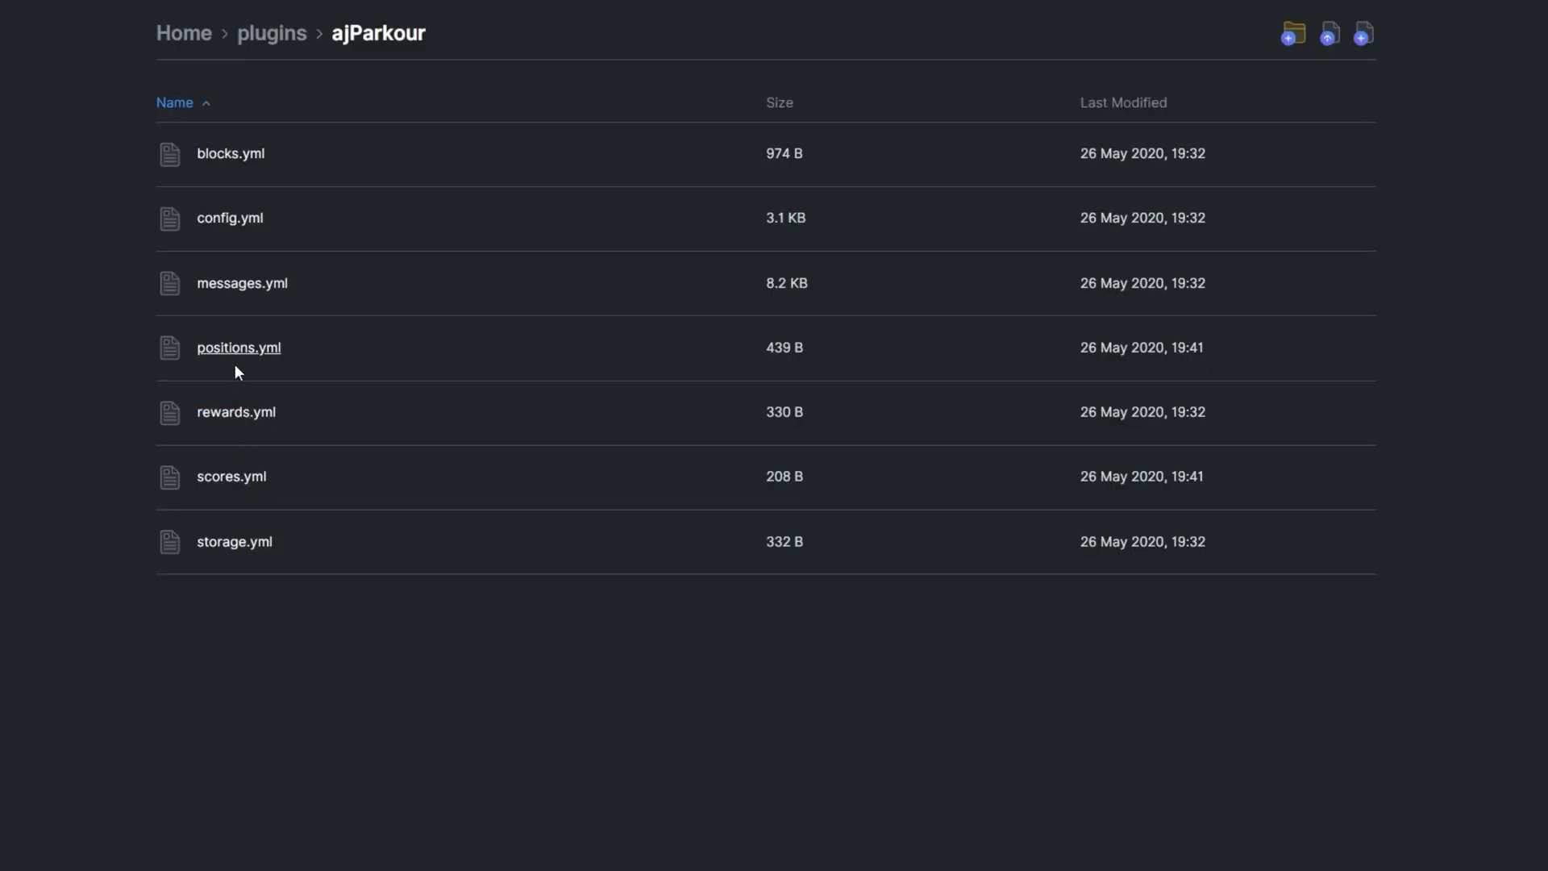
Open messages.yml and scroll through its contents
click(236, 284)
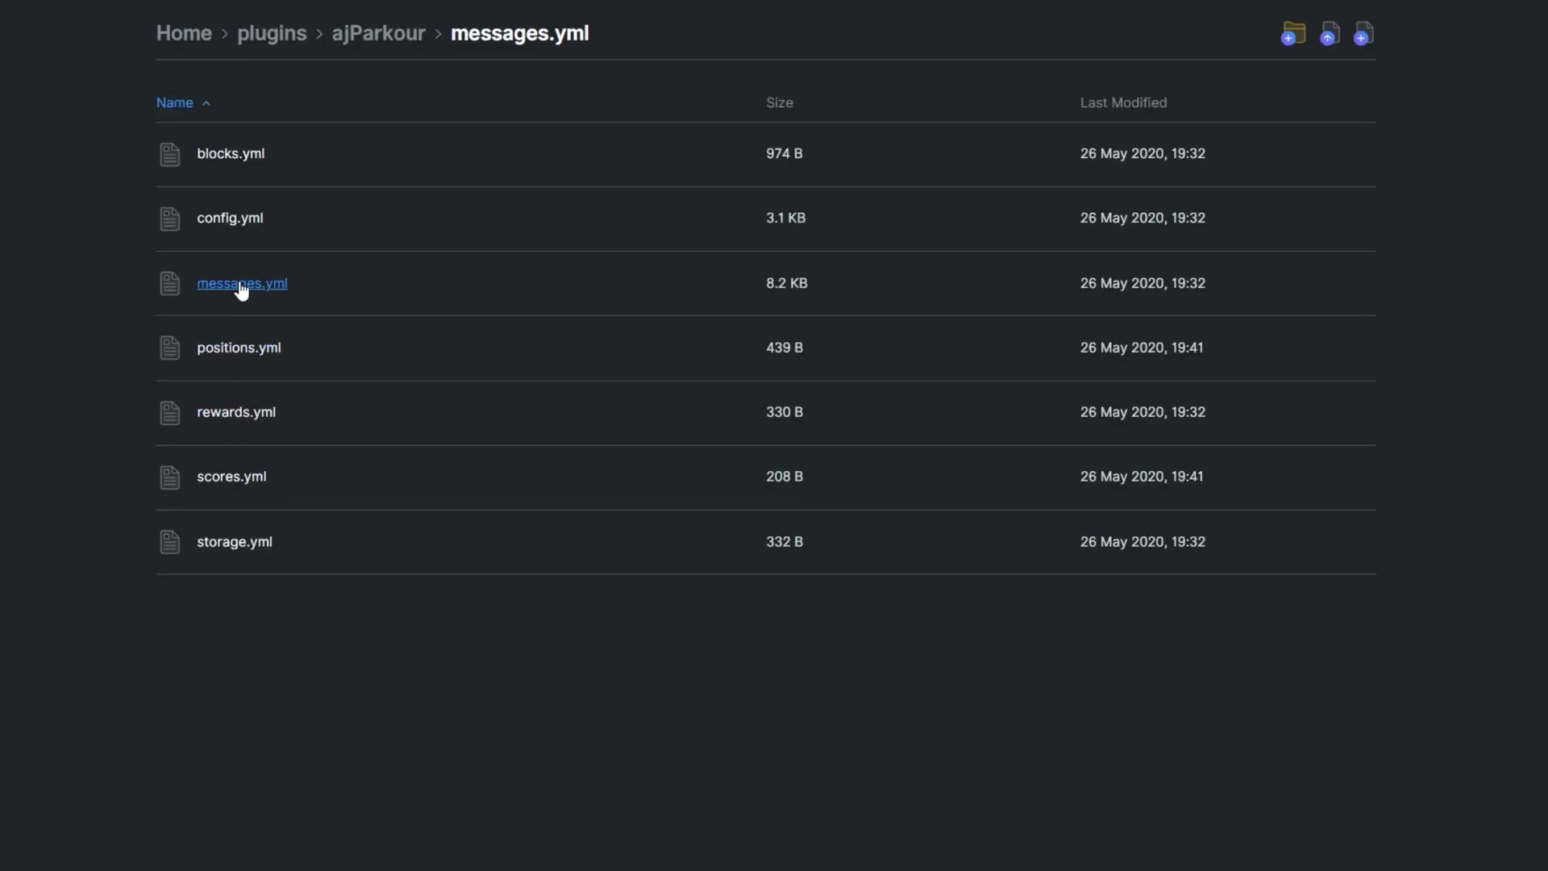
scroll(723, 418, down, 20)
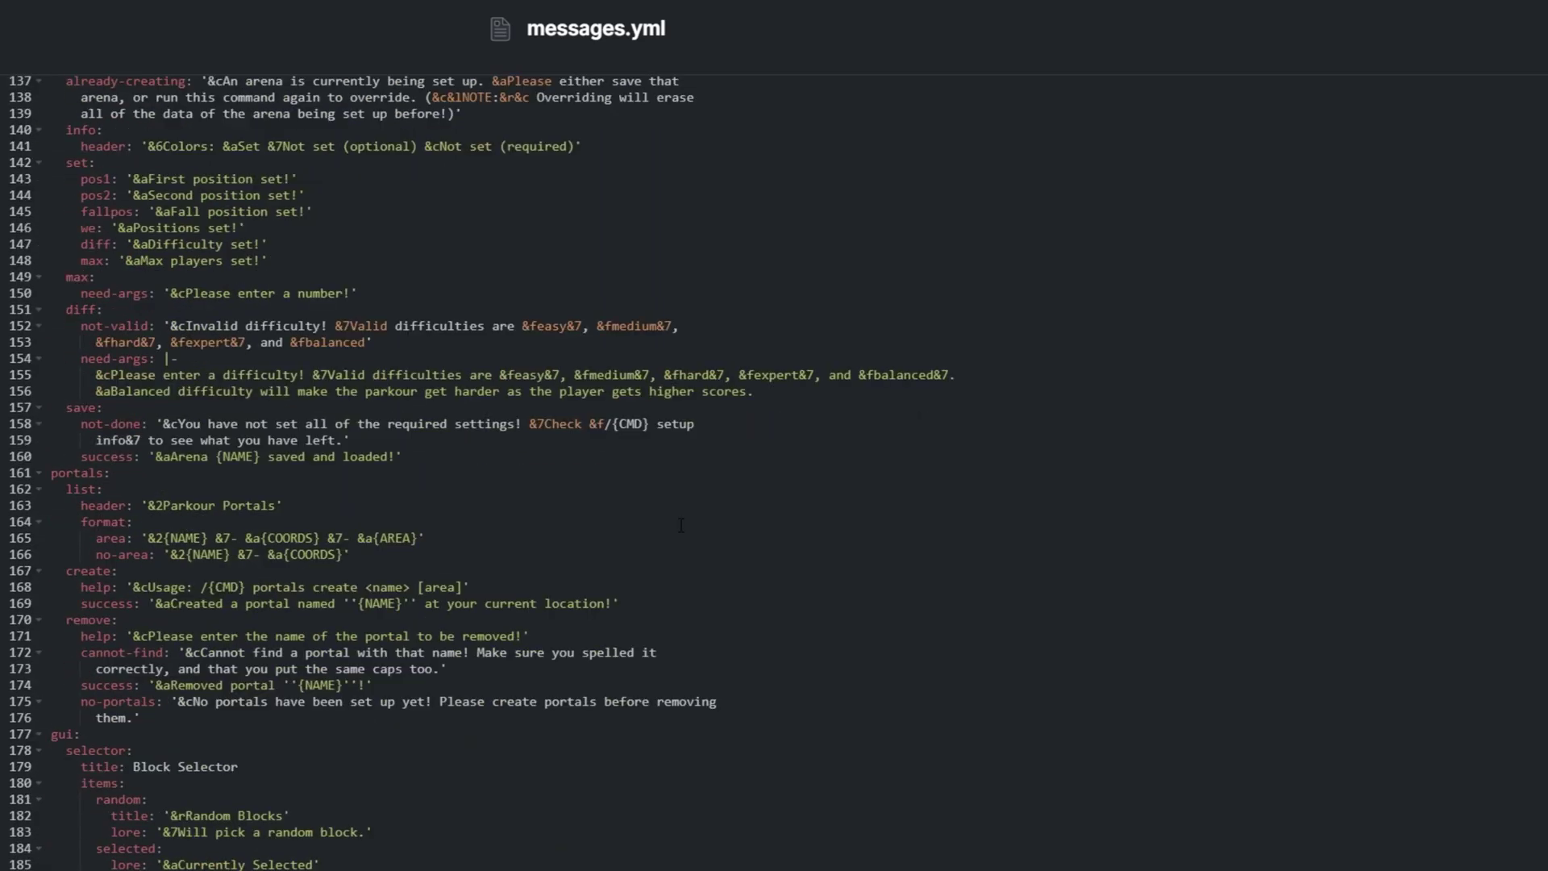
scroll(682, 525, up, 20)
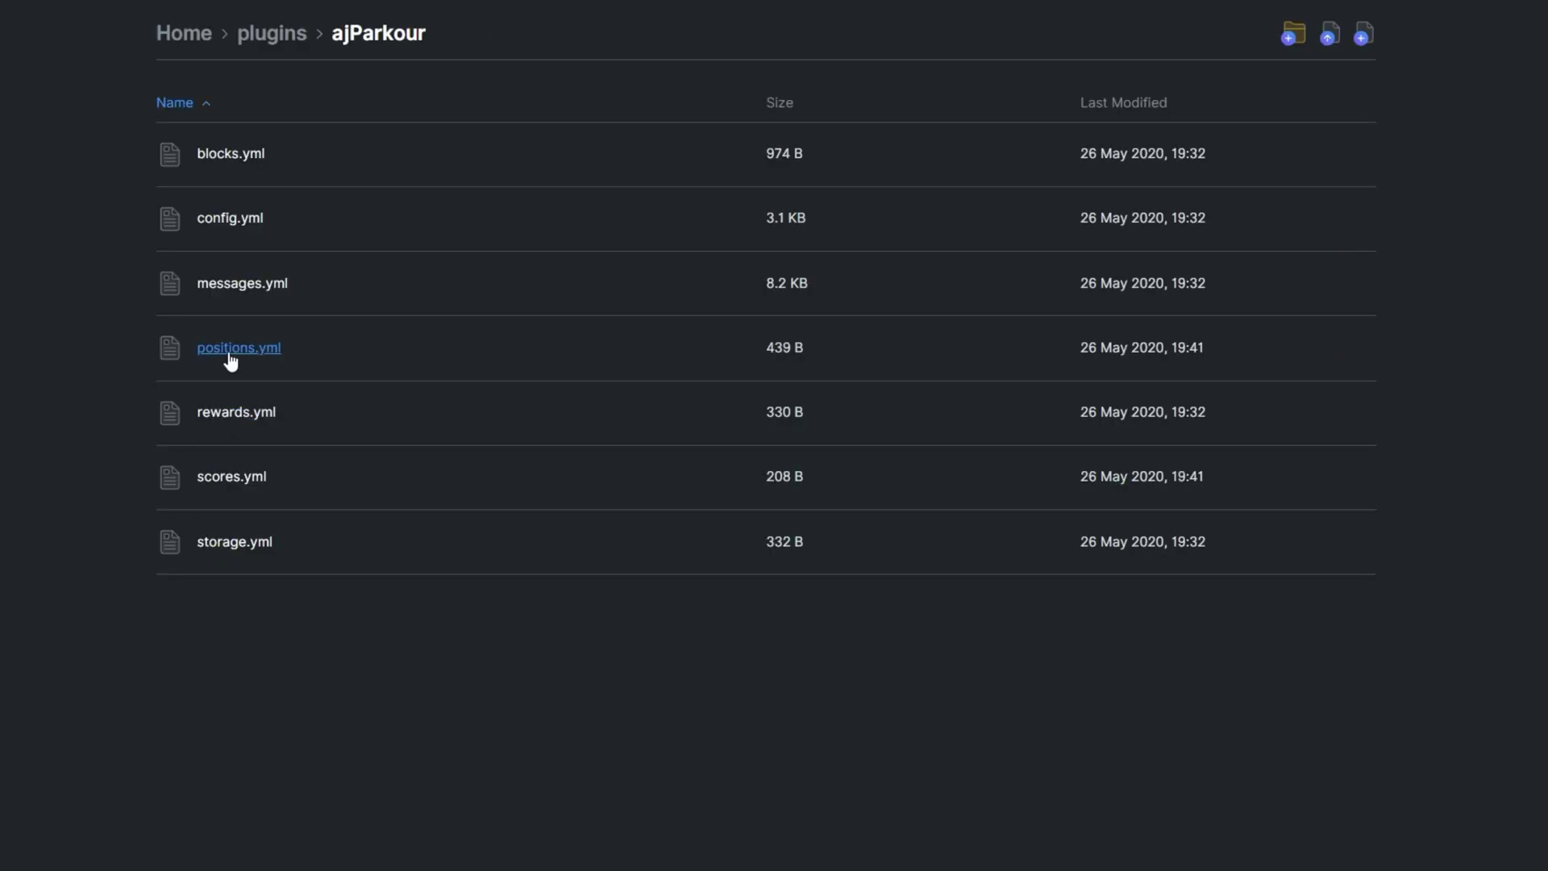
click(230, 353)
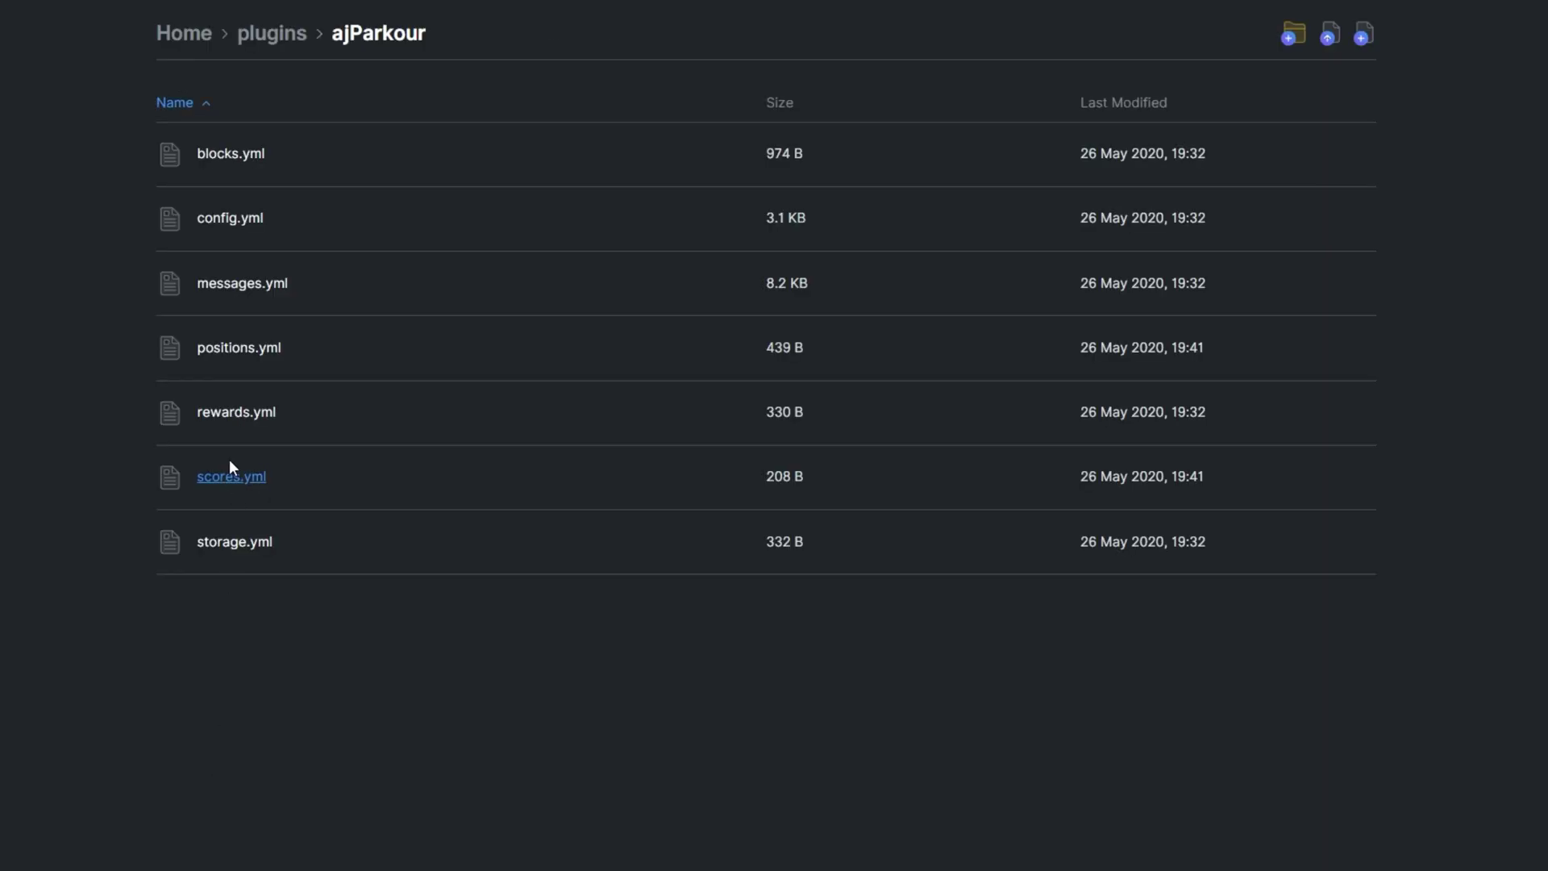
click(220, 413)
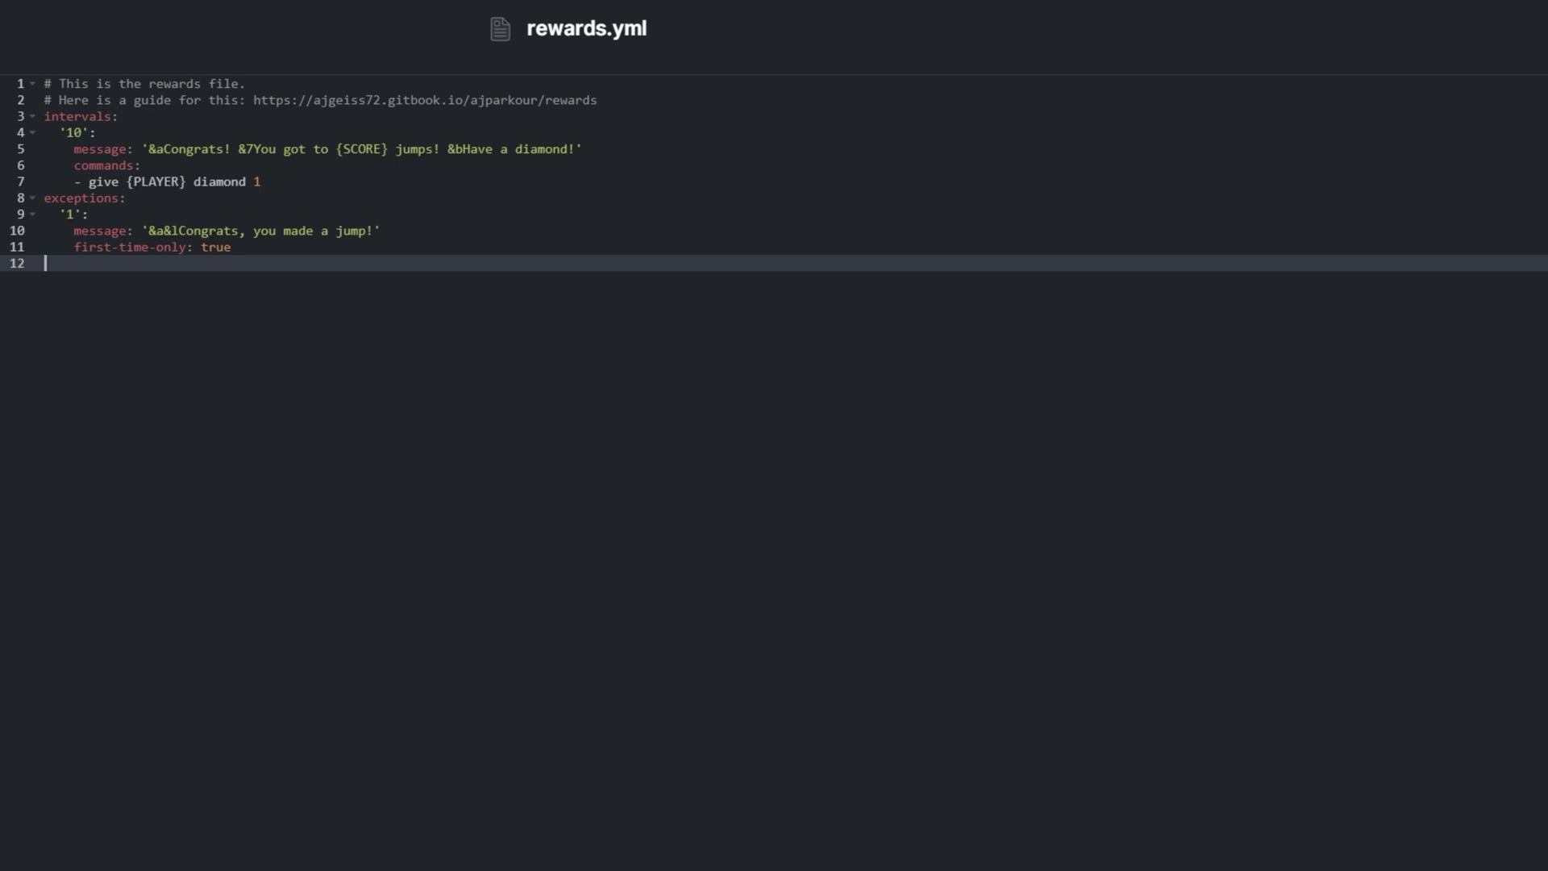
mouse_move(254, 100)
mouse_down()
mouse_move(601, 100)
mouse_move(575, 109)
mouse_up()
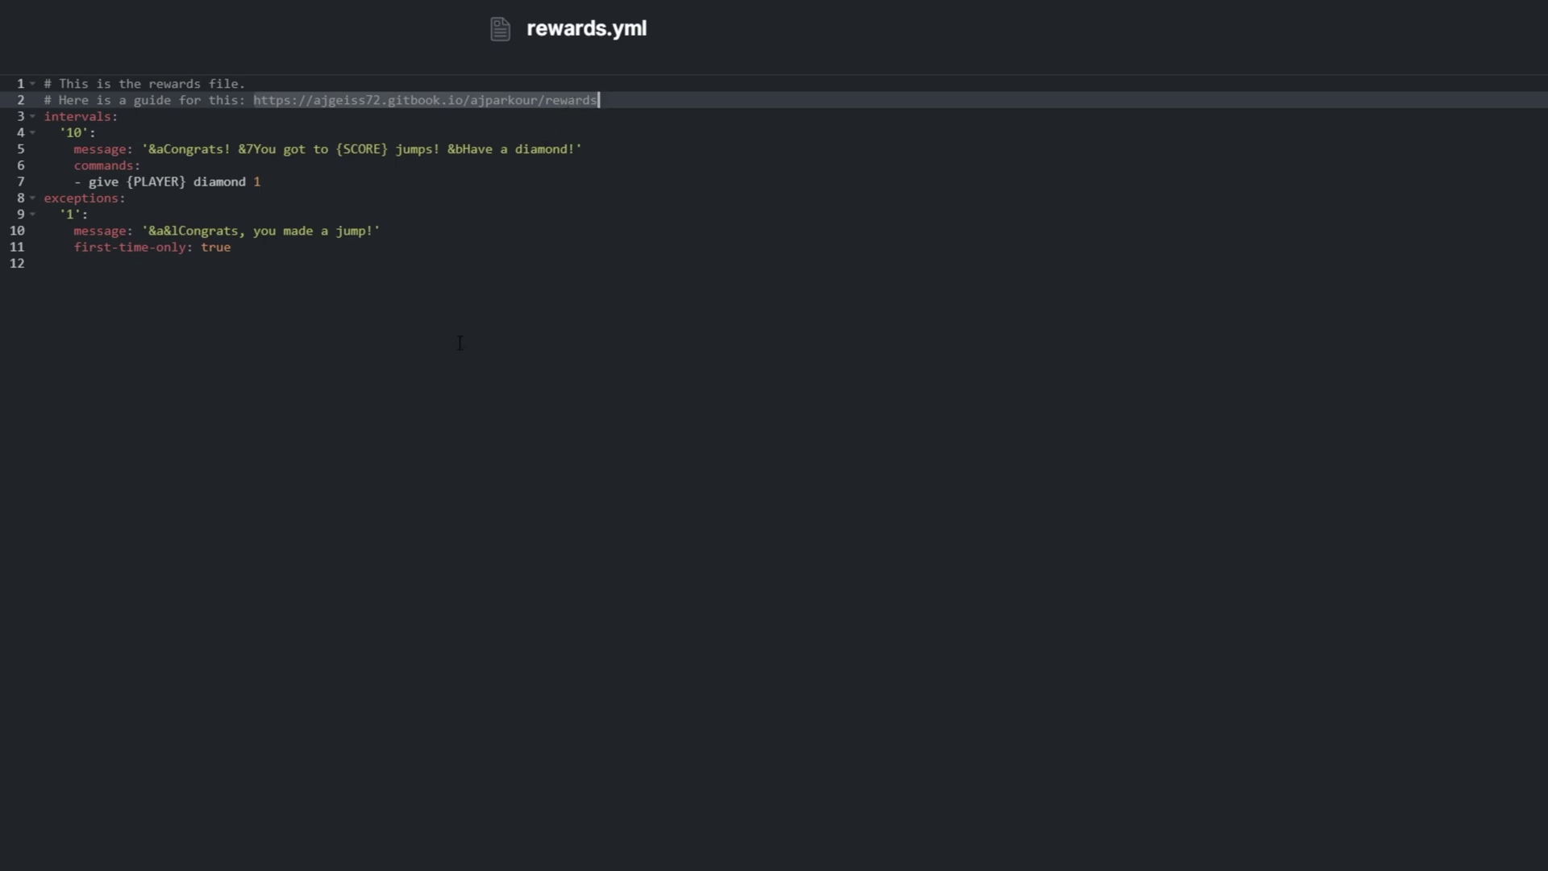
click(301, 183)
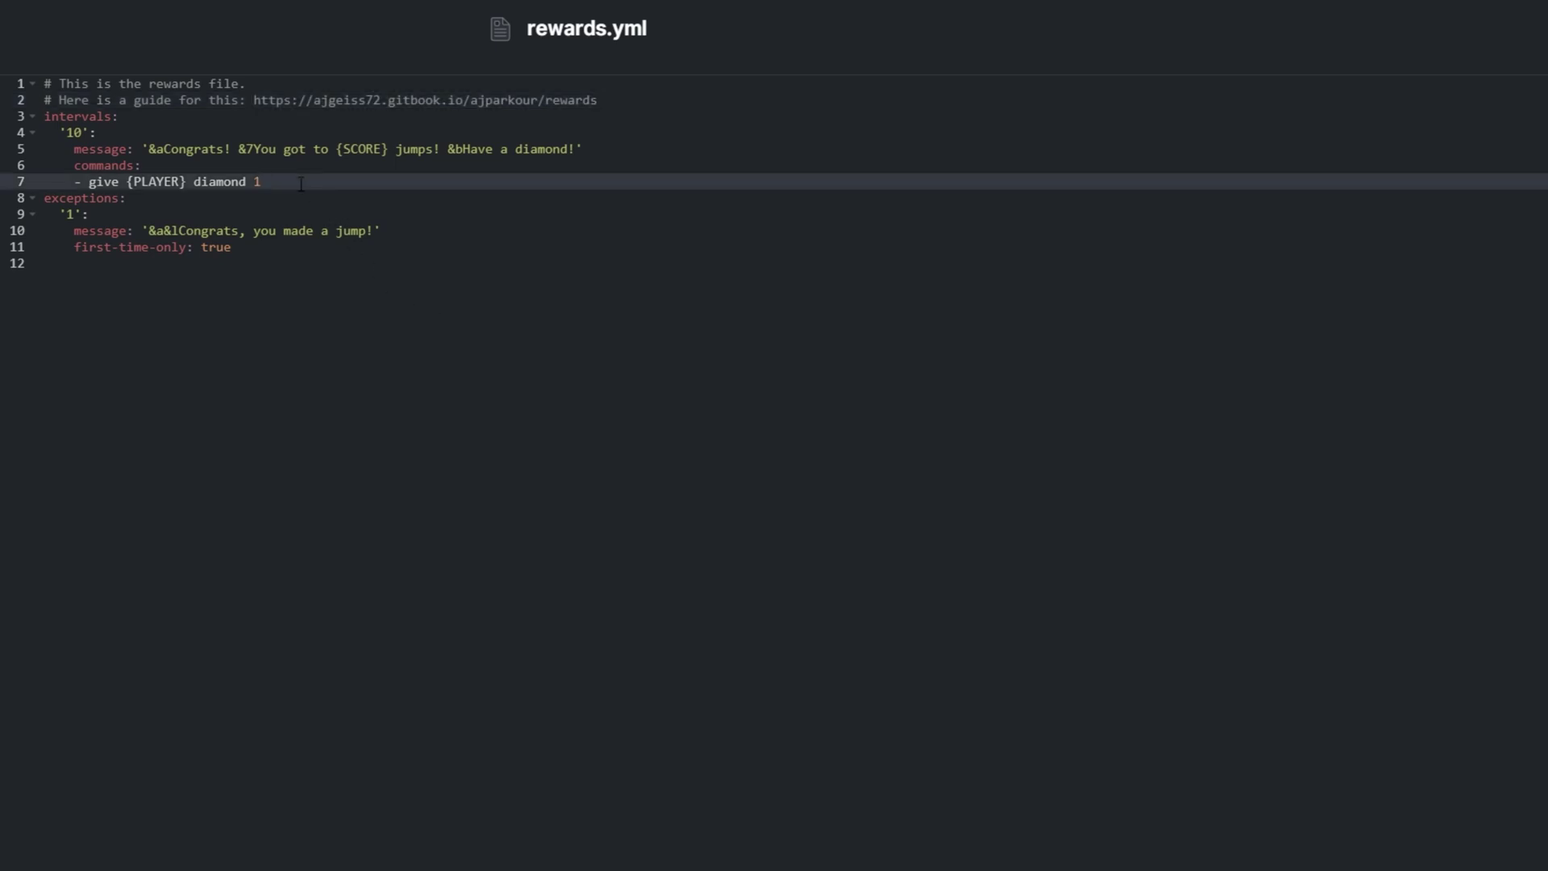
key(shift+Home)
key(ctrl+c)
key(End)
key(Return)
key(ctrl+v)
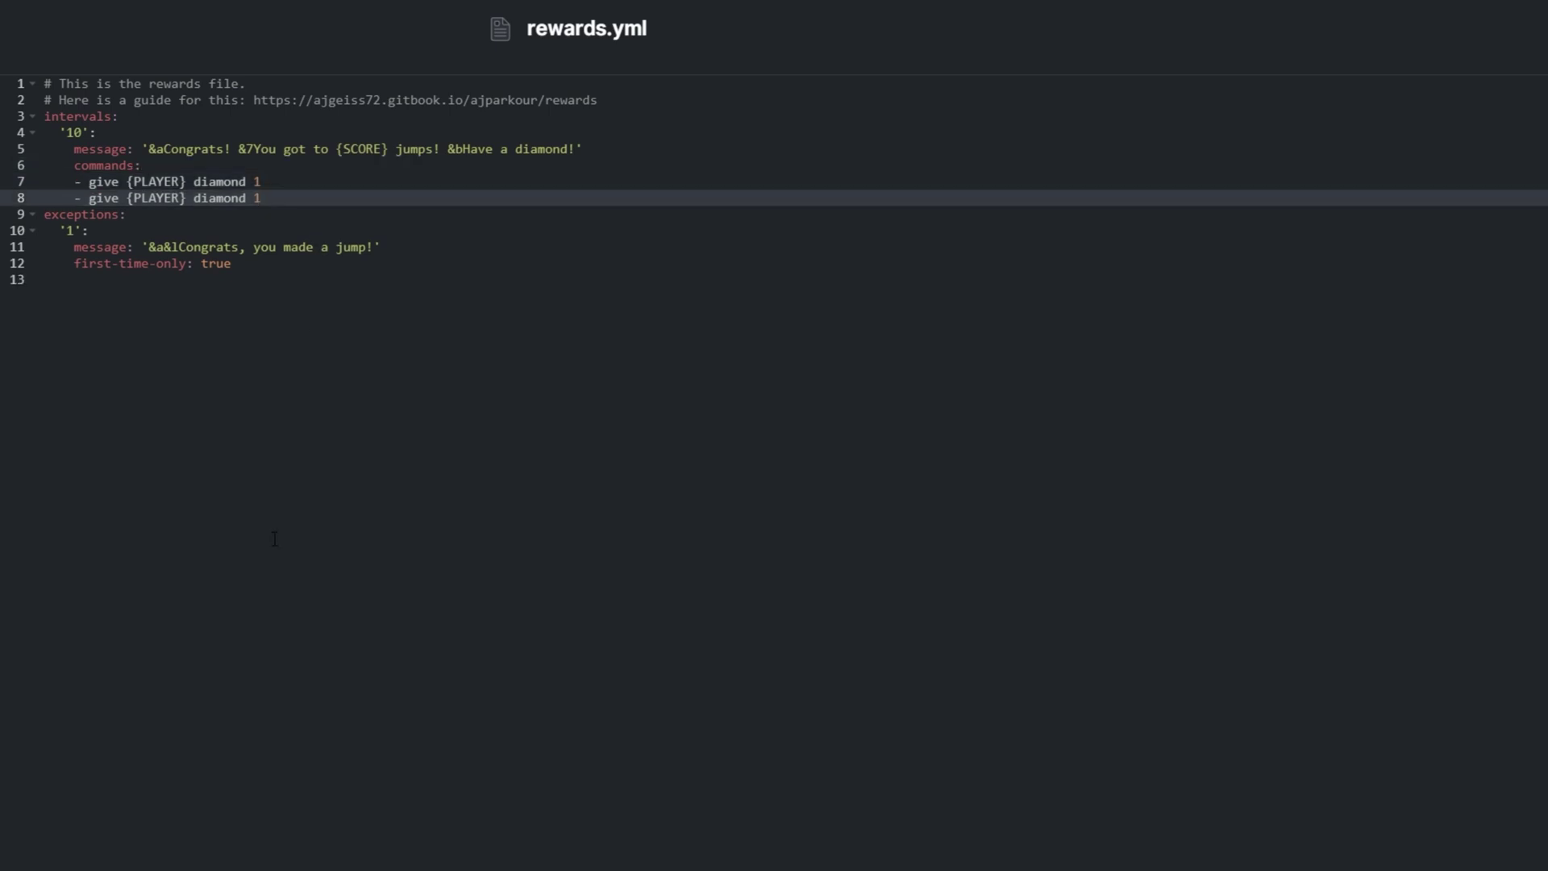
key(ctrl+z)
click(481, 102)
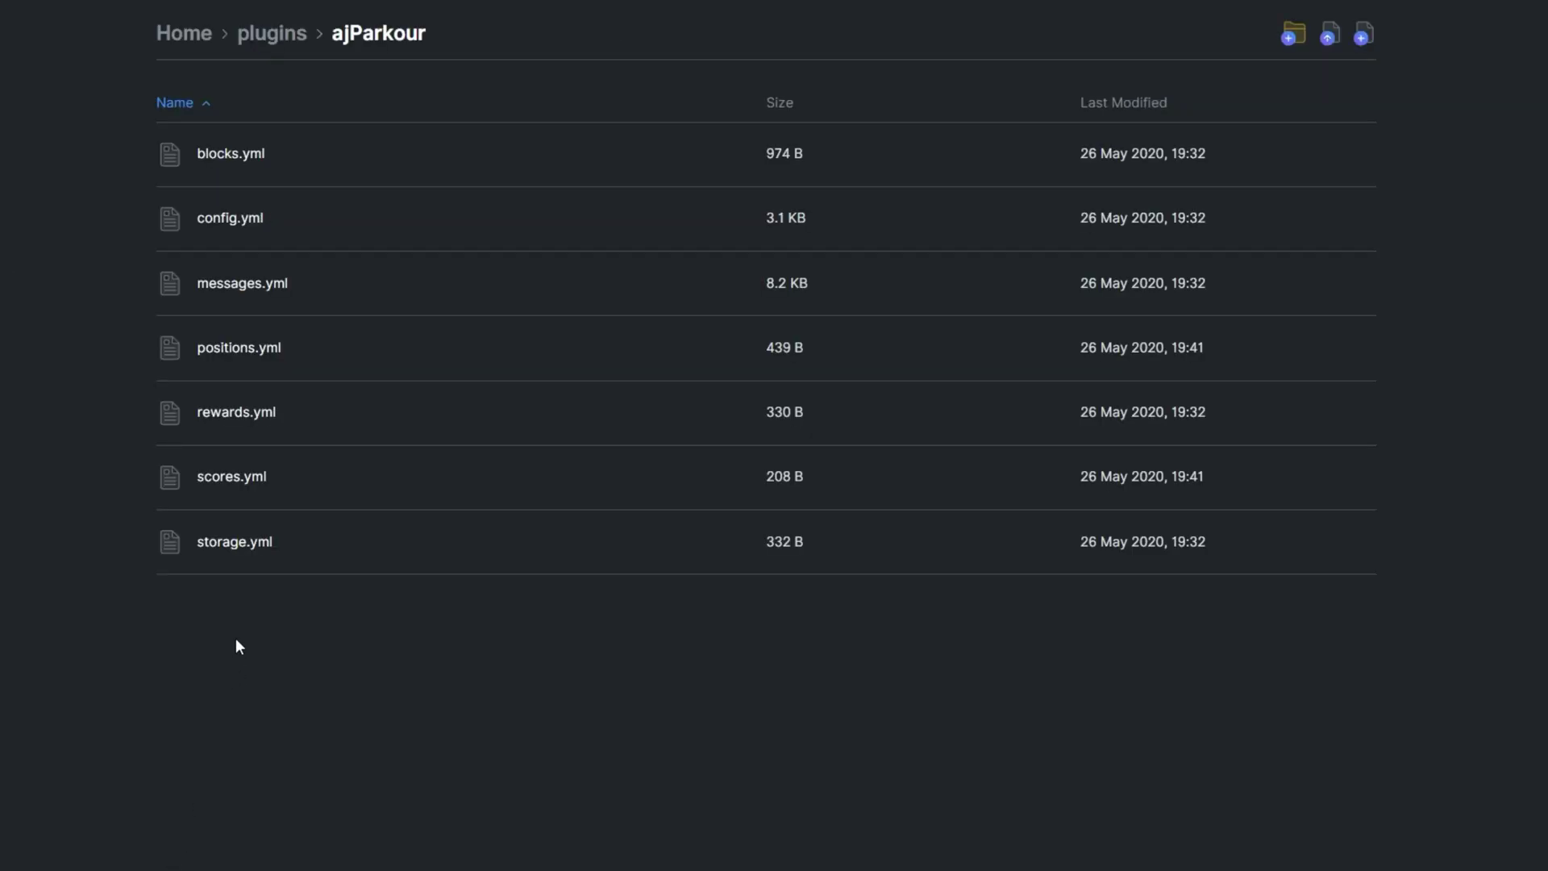
View ajParkour's scores.yml and storage.yml, then return to the file list
click(225, 482)
click(228, 544)
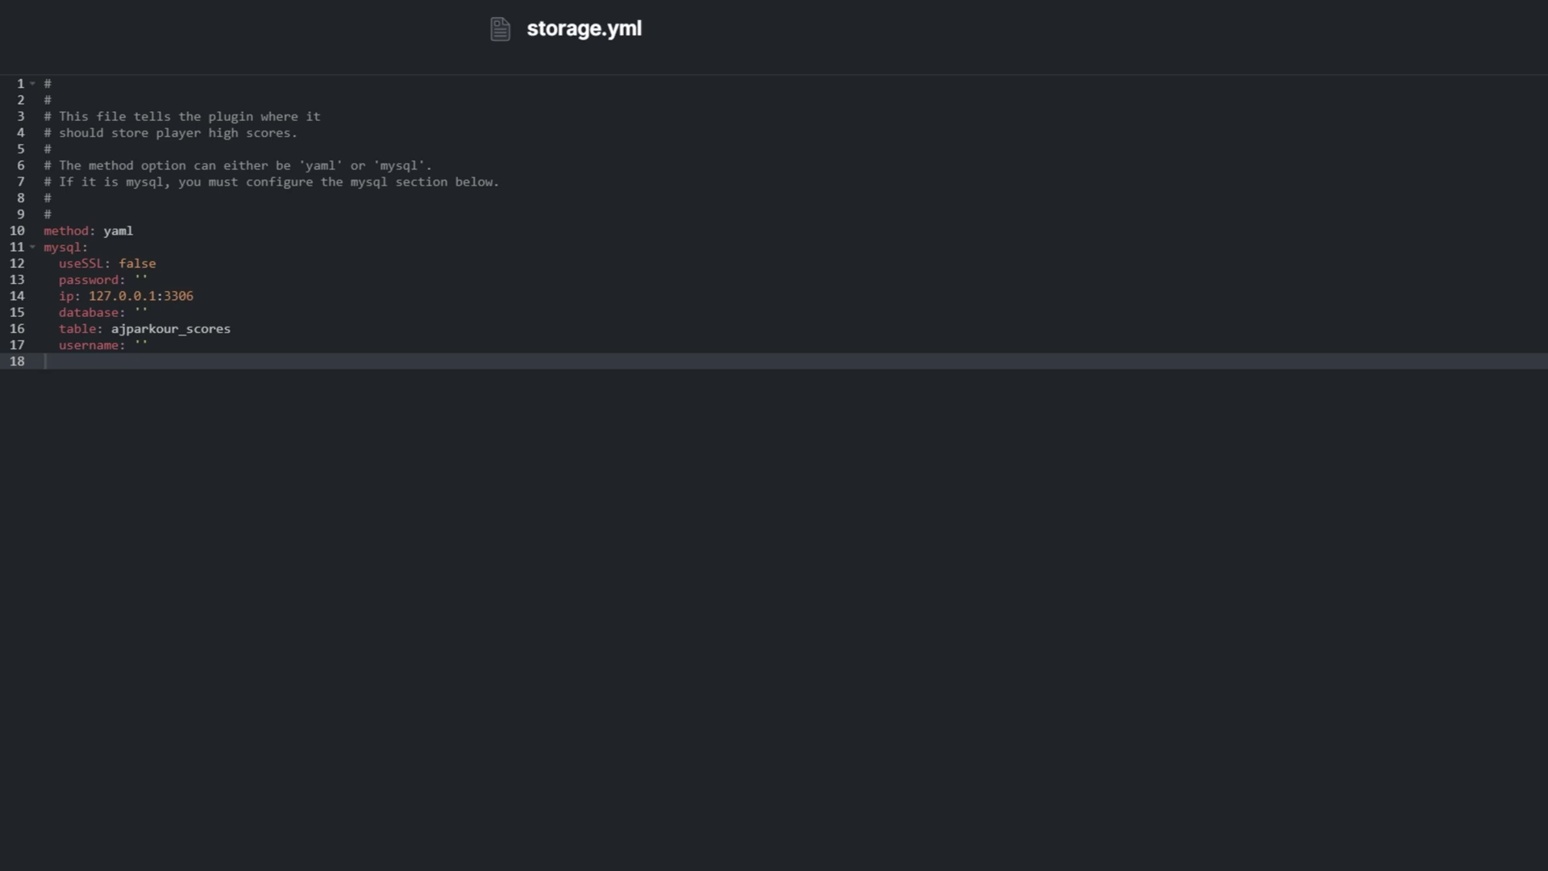
key(alt+Left)
Open config.yml and highlight the jump-sound, start/end-sound and reward-command timing settings
click(246, 220)
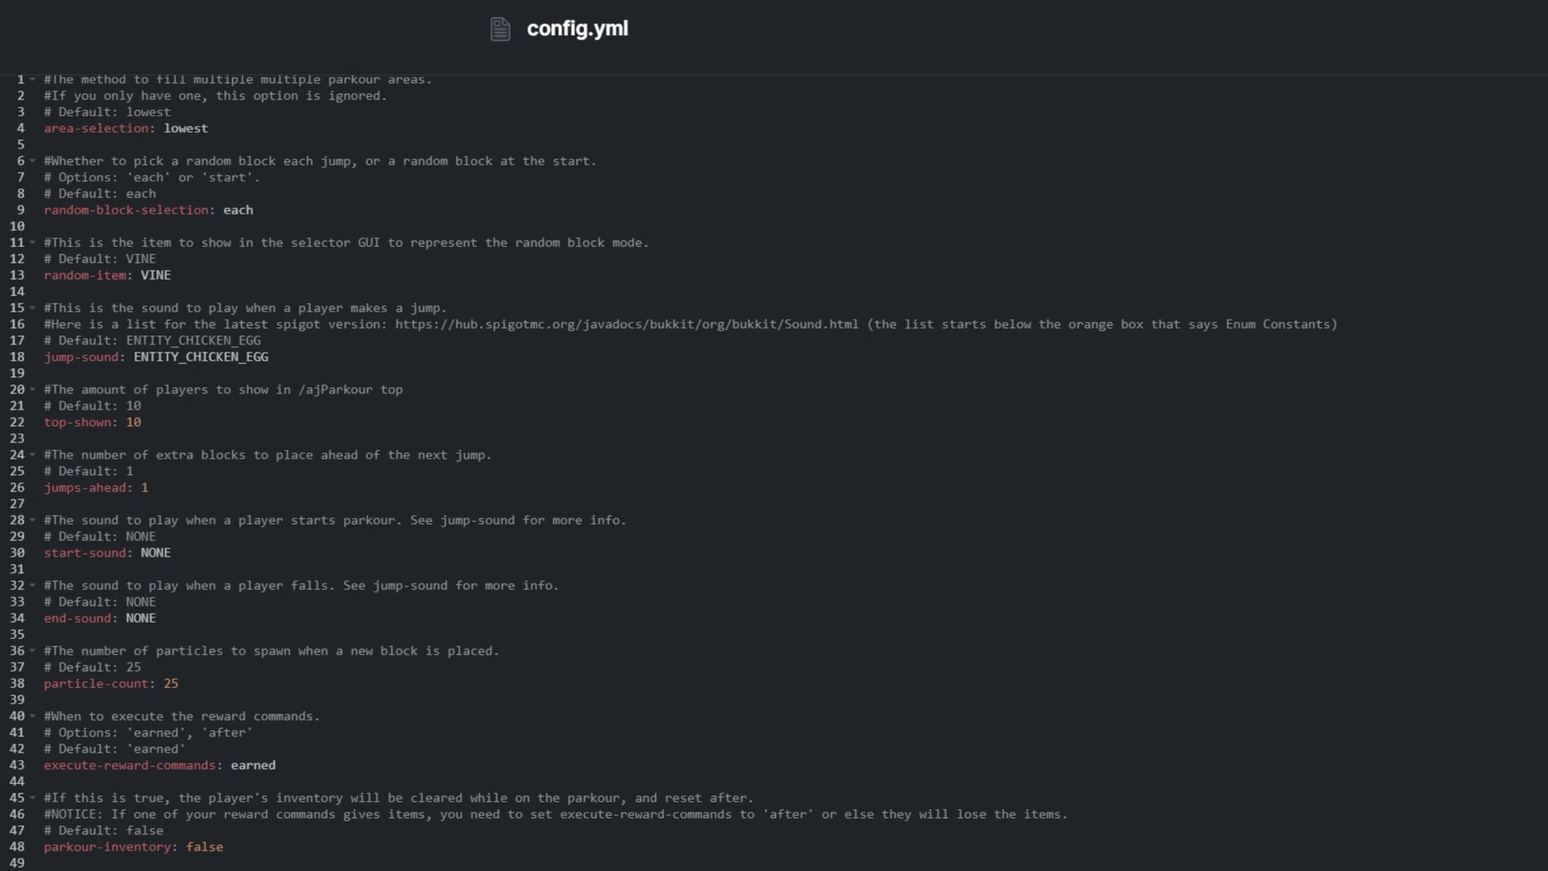
scroll(774, 468, down, 10)
scroll(774, 468, up, 8)
scroll(670, 473, up, 1)
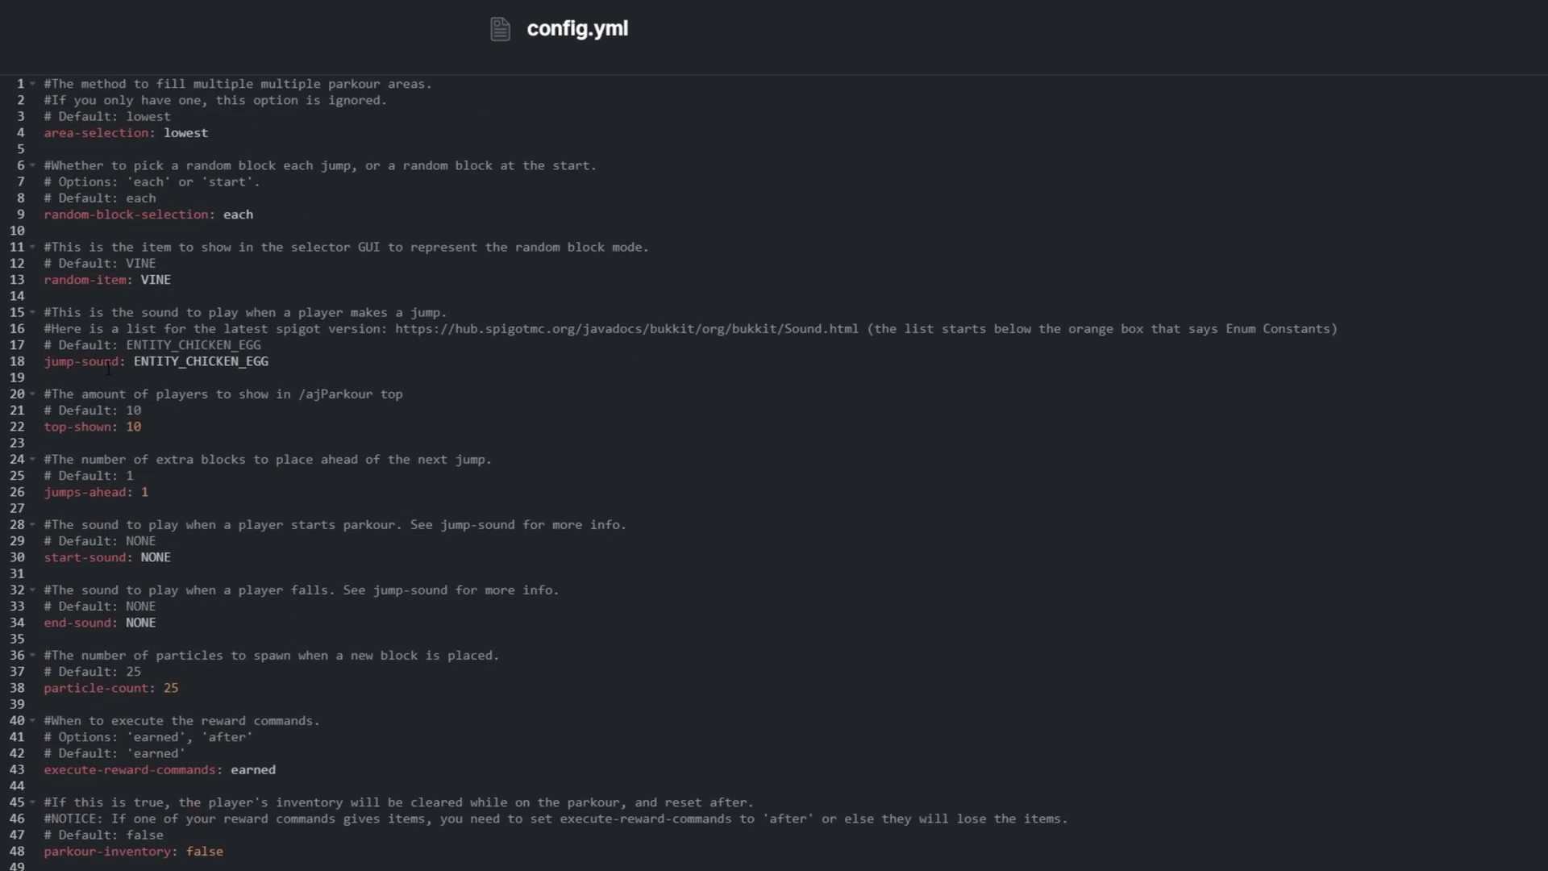
click(271, 360)
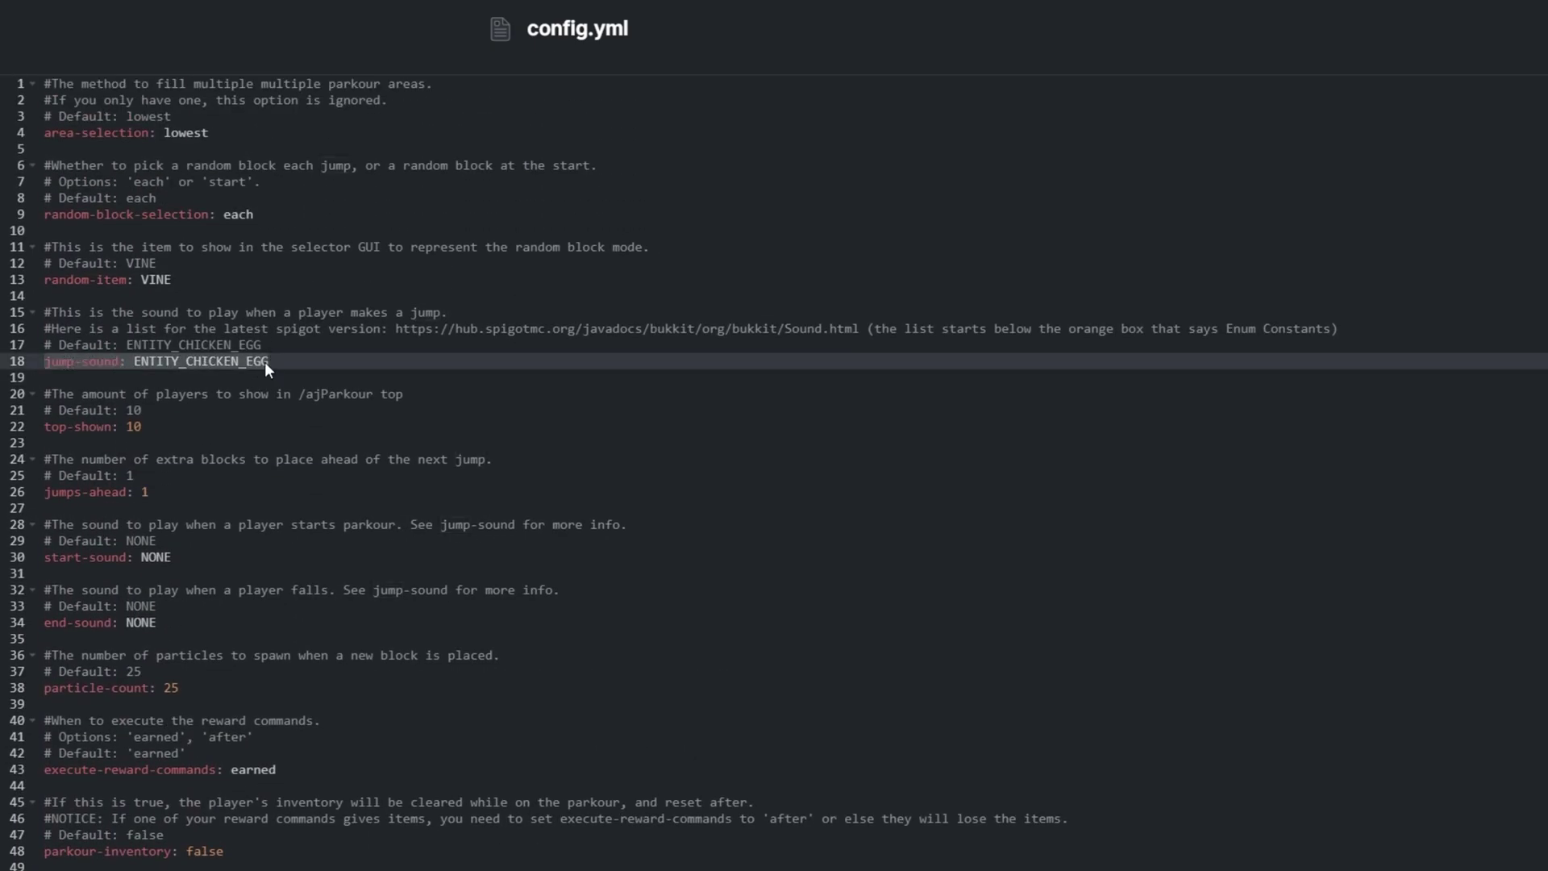
mouse_move(44, 524)
mouse_down()
mouse_move(129, 557)
mouse_move(161, 622)
mouse_move(214, 623)
mouse_up()
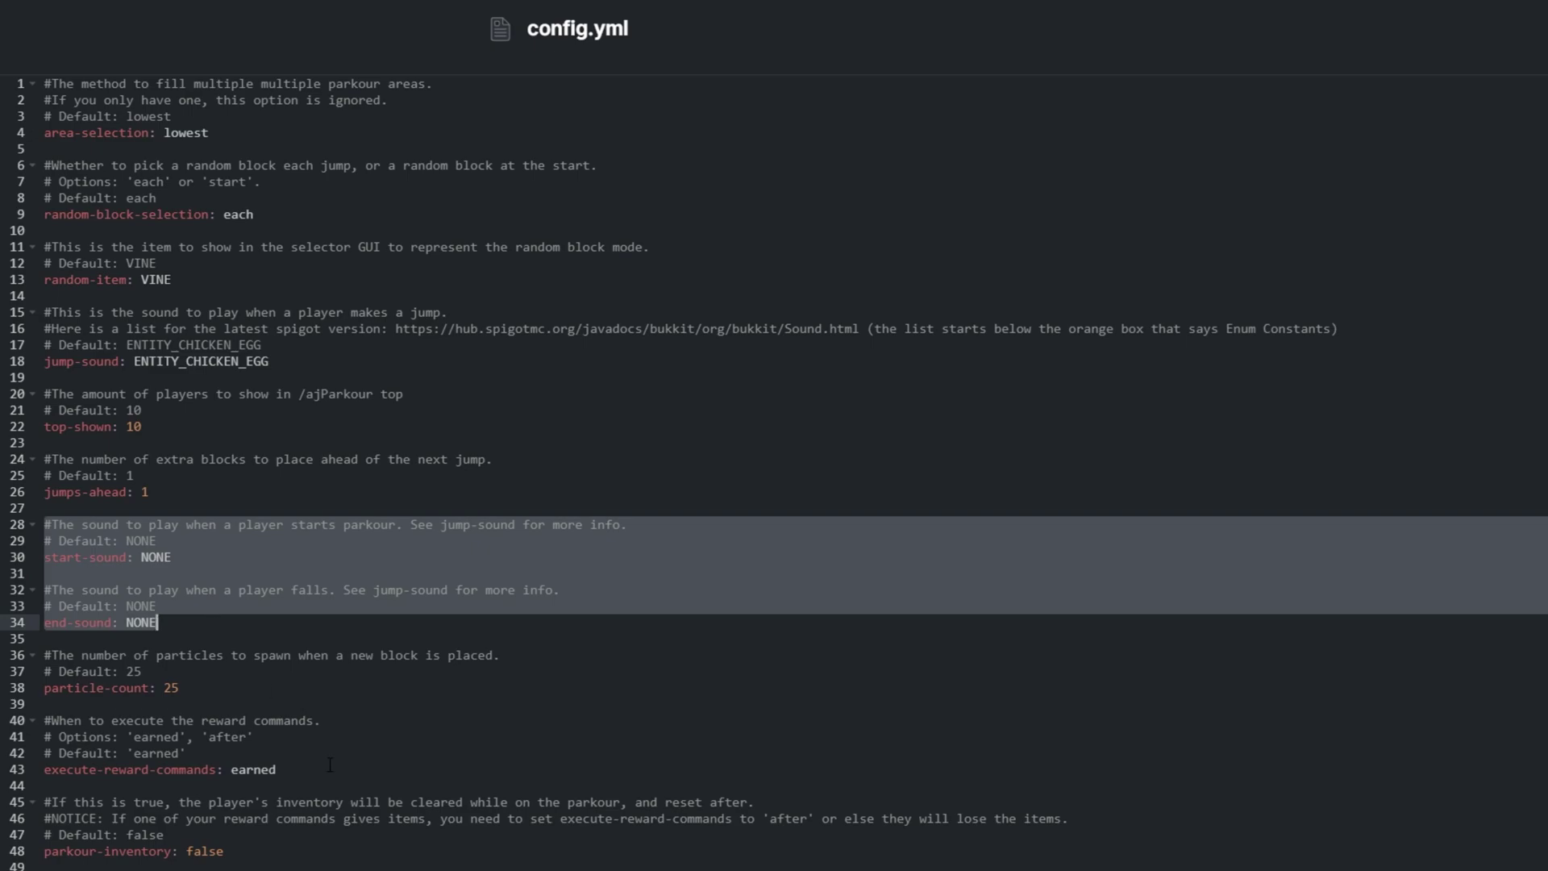
mouse_move(277, 769)
mouse_down()
mouse_move(121, 754)
mouse_move(44, 721)
mouse_up()
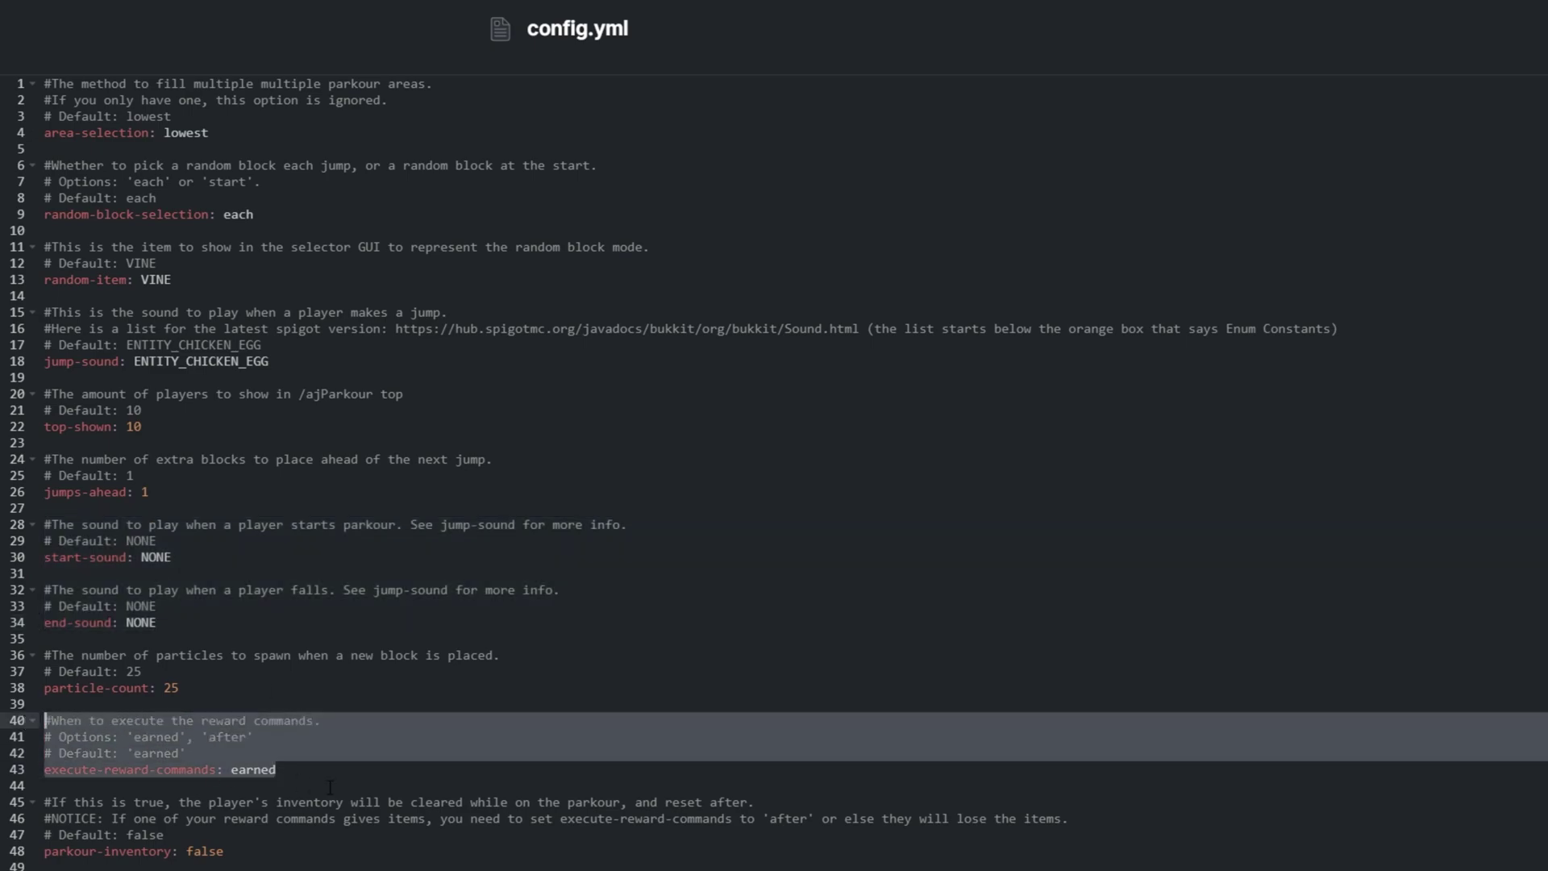
Highlight the kick-time setting and the portal settings further down config.yml
scroll(774, 473, down, 6)
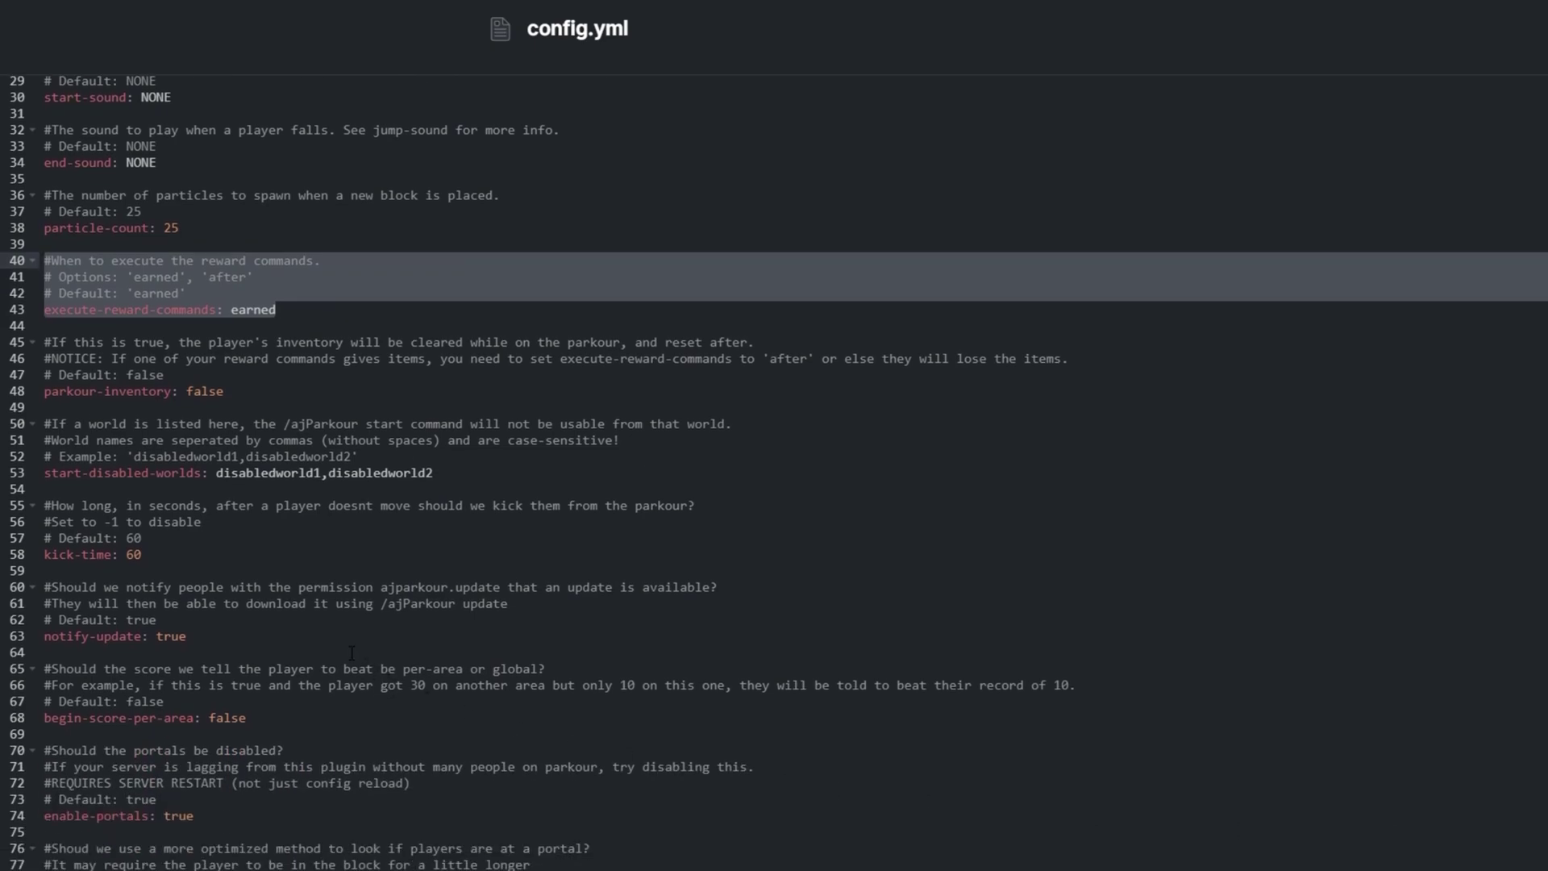
mouse_move(142, 555)
mouse_down()
mouse_move(32, 536)
mouse_move(11, 505)
mouse_up()
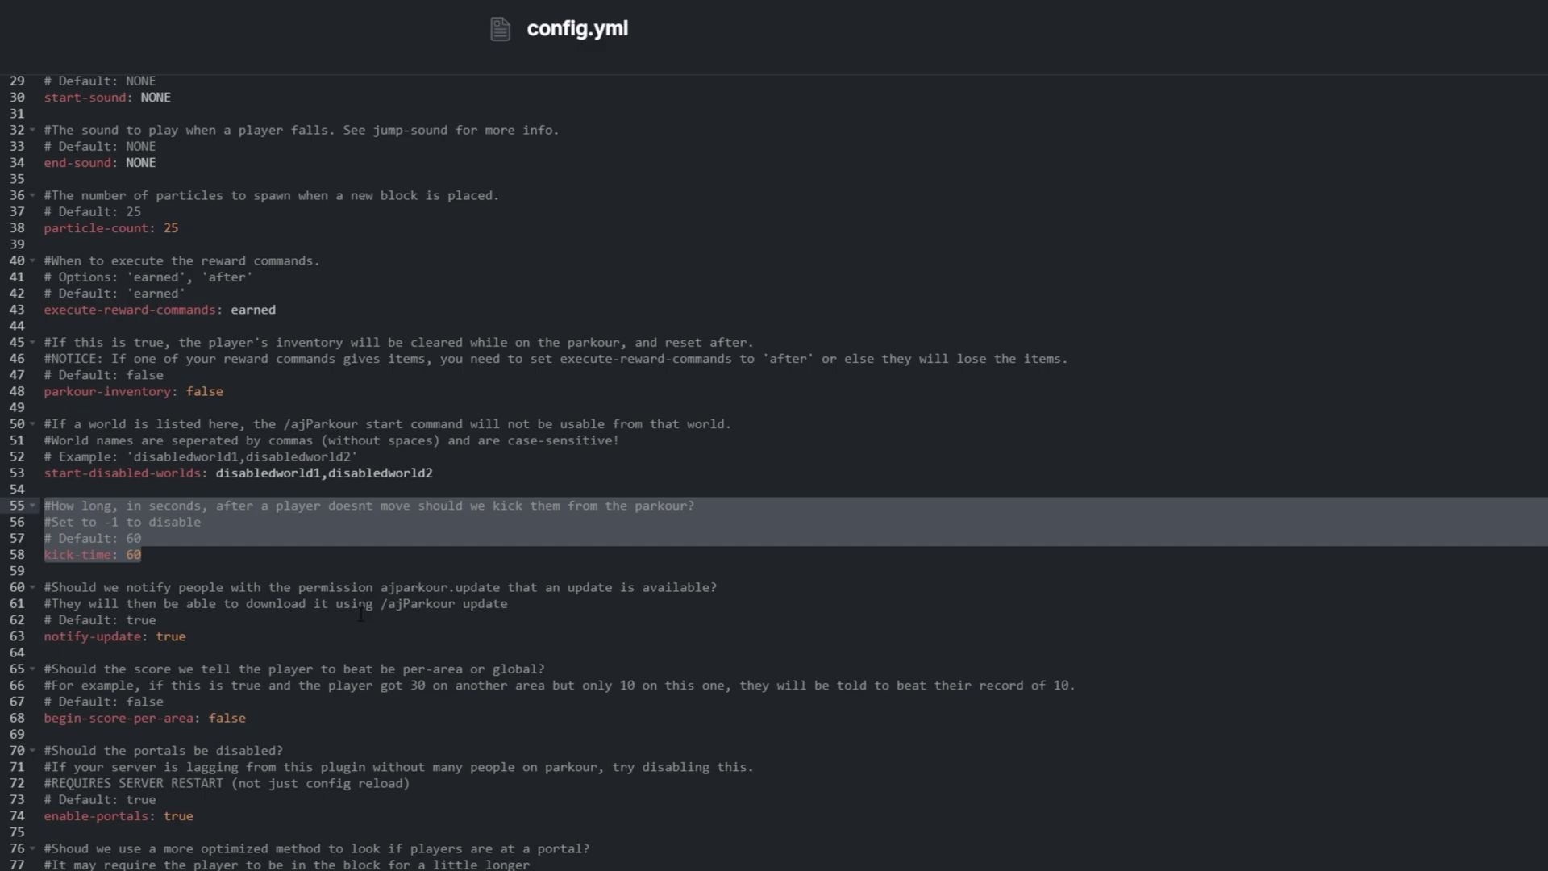
scroll(242, 671, down, 3)
click(242, 670)
key(shift+Up)
key(shift+Up)
key(shift+Up)
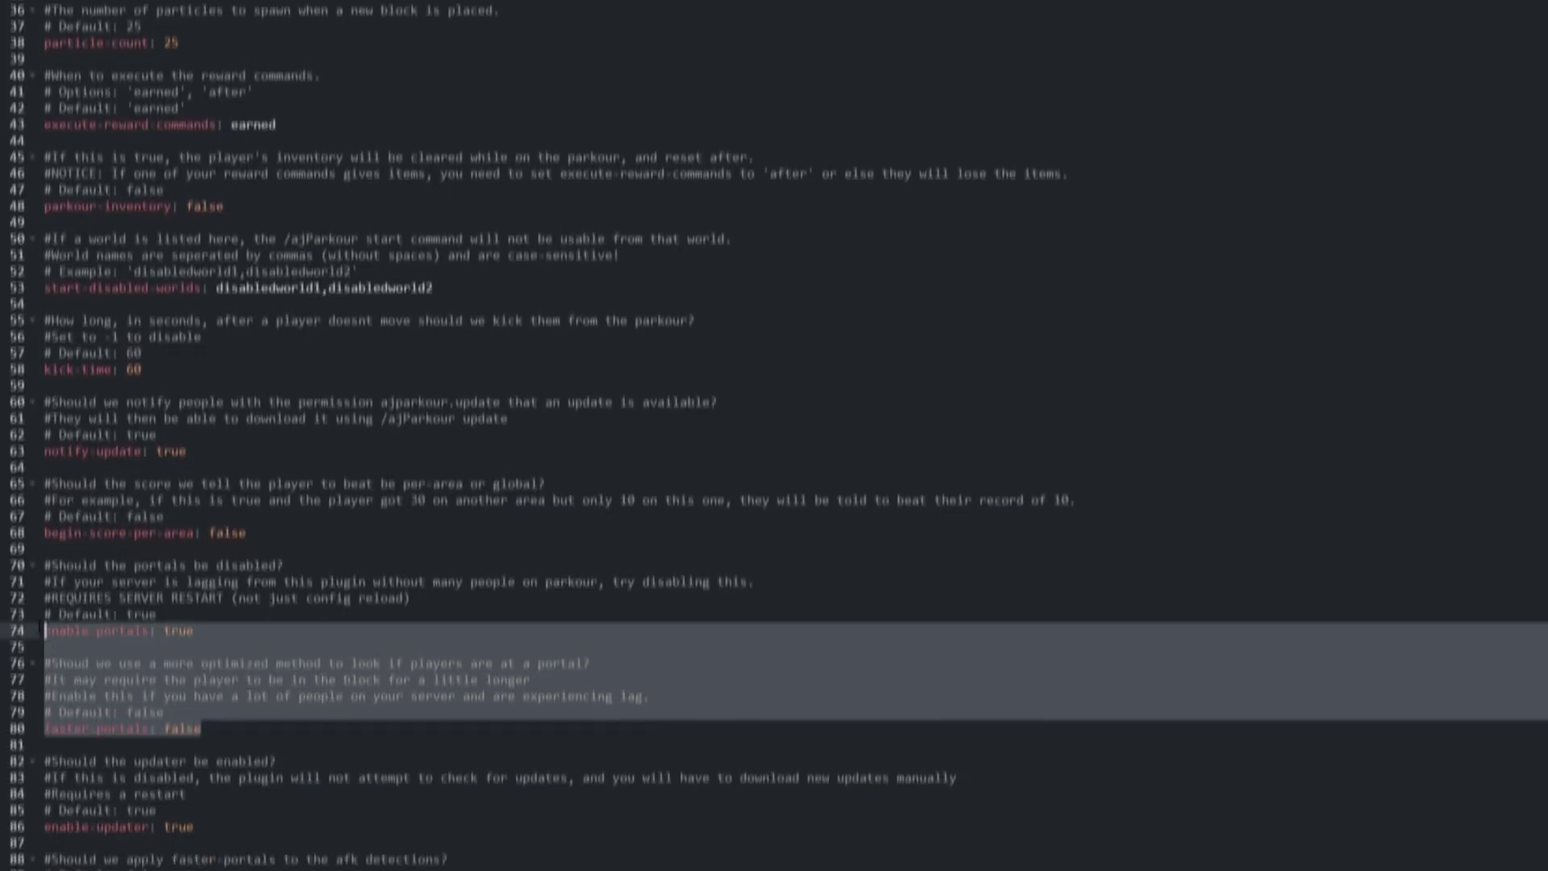
key(shift+Home)
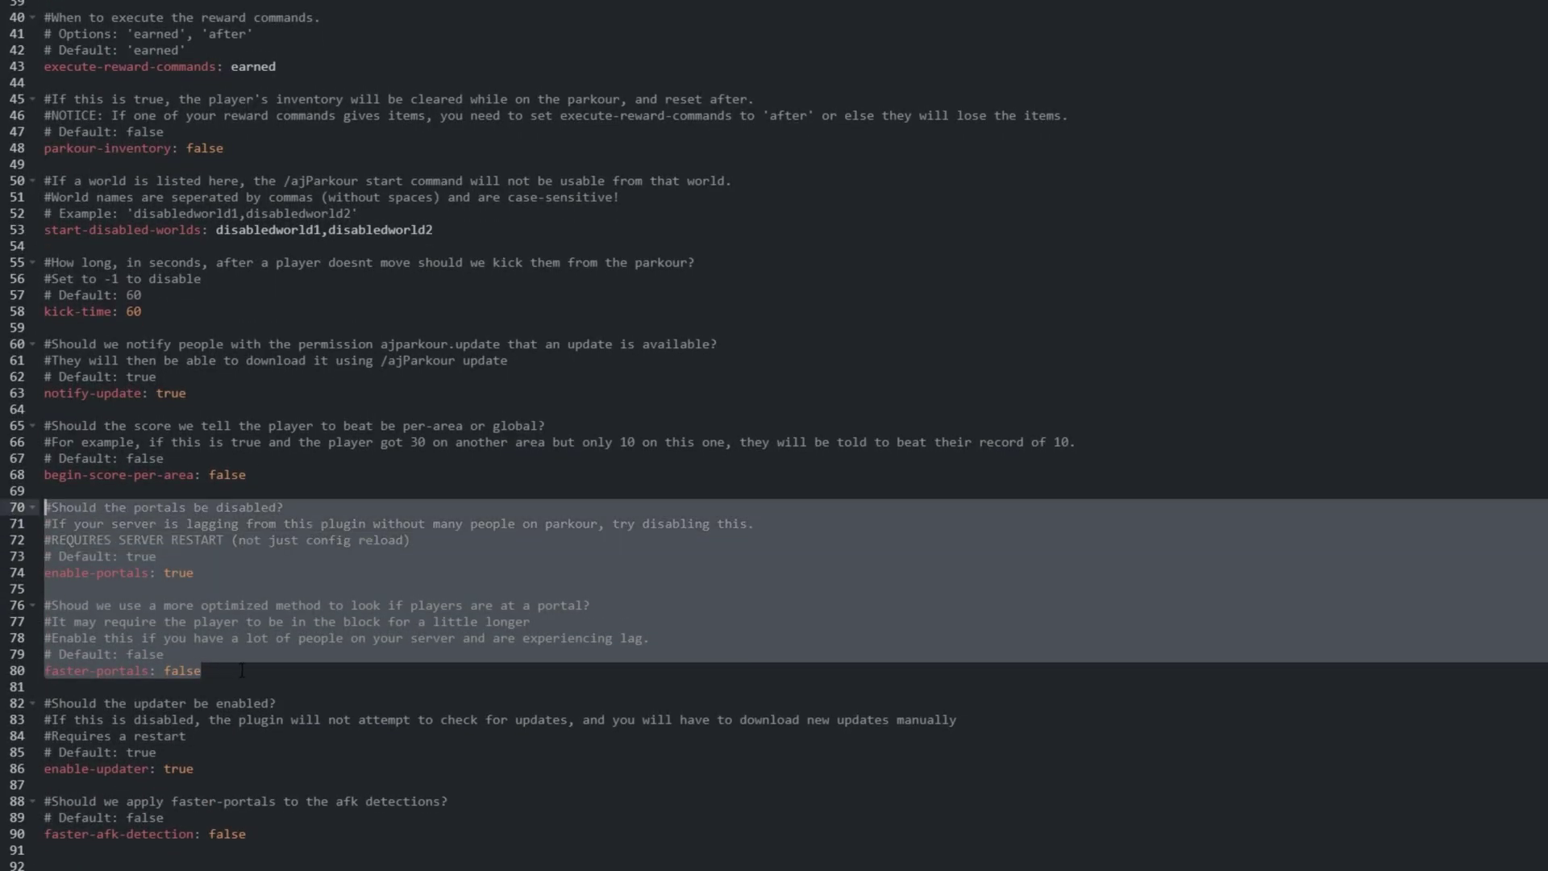